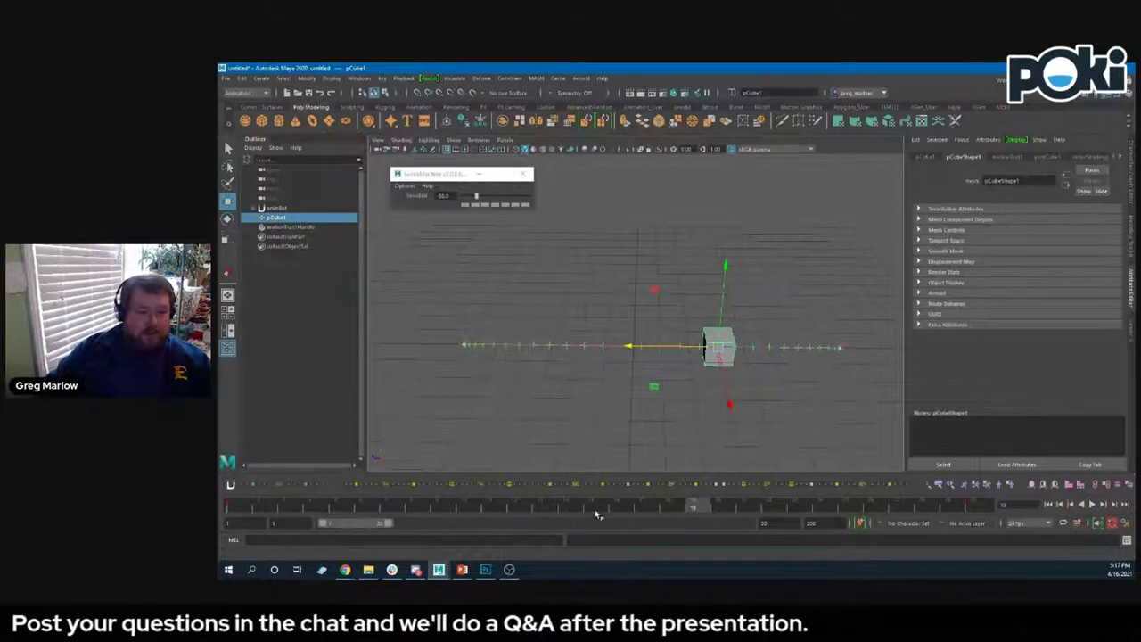
- Set the tween value of pCube1 at frame 15 to -75.1 and play the animation from the start
drag(475, 199, 473, 197)
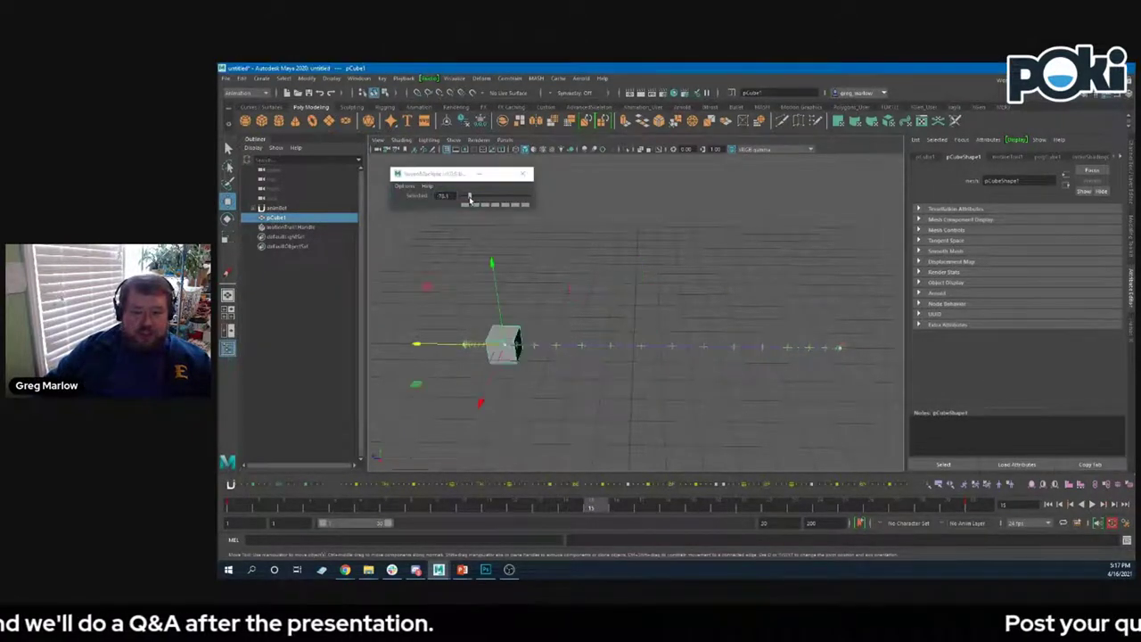
click(1059, 505)
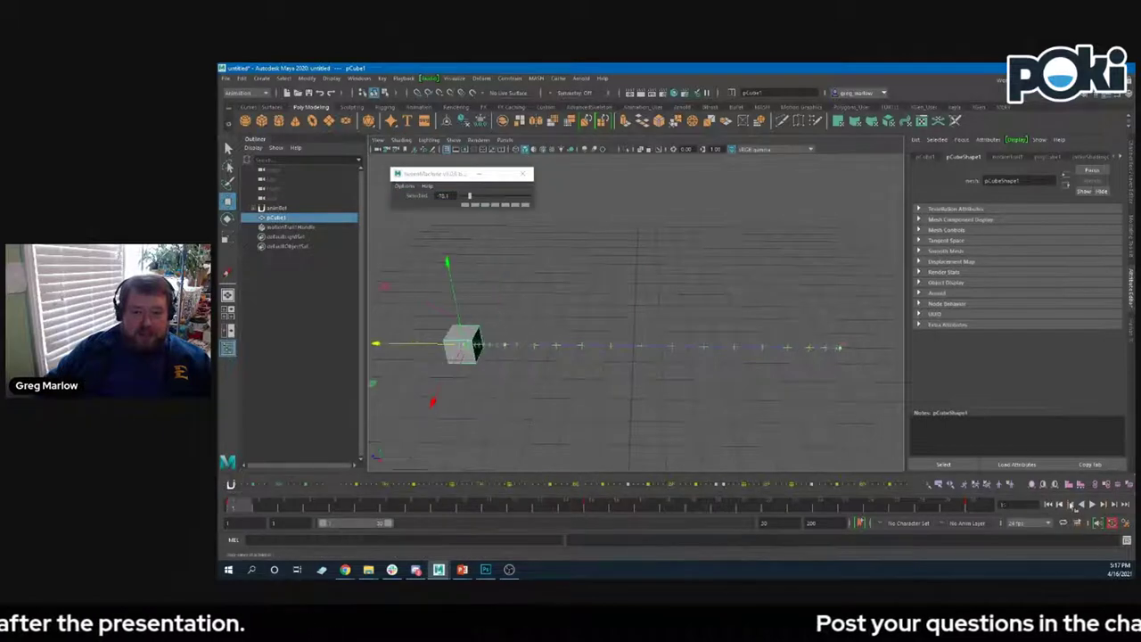
click(1094, 505)
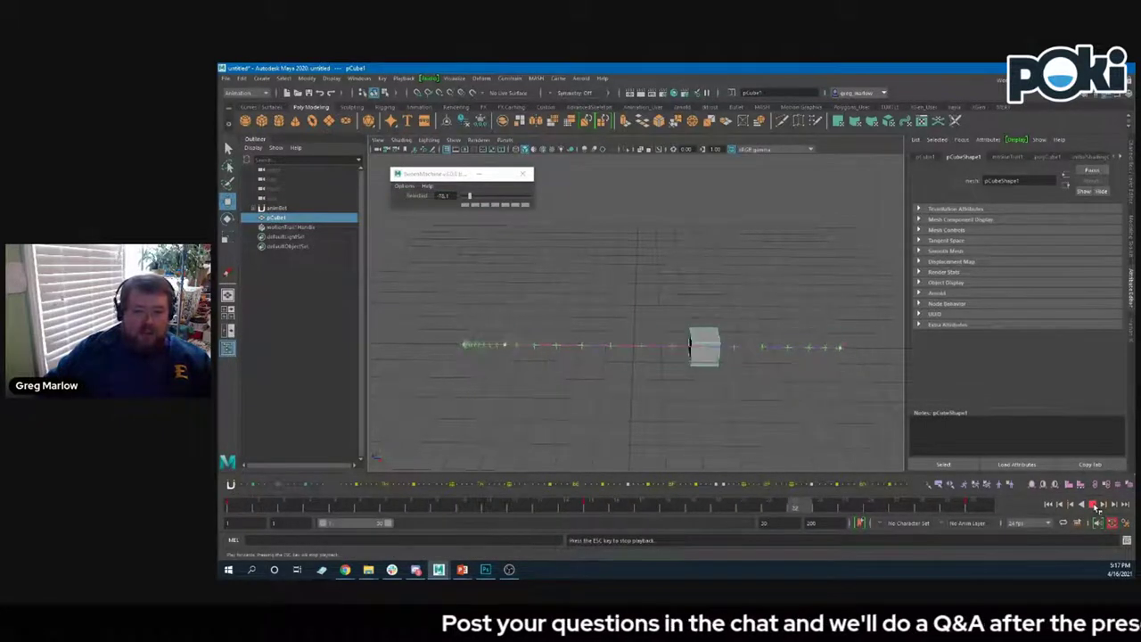
key(Escape)
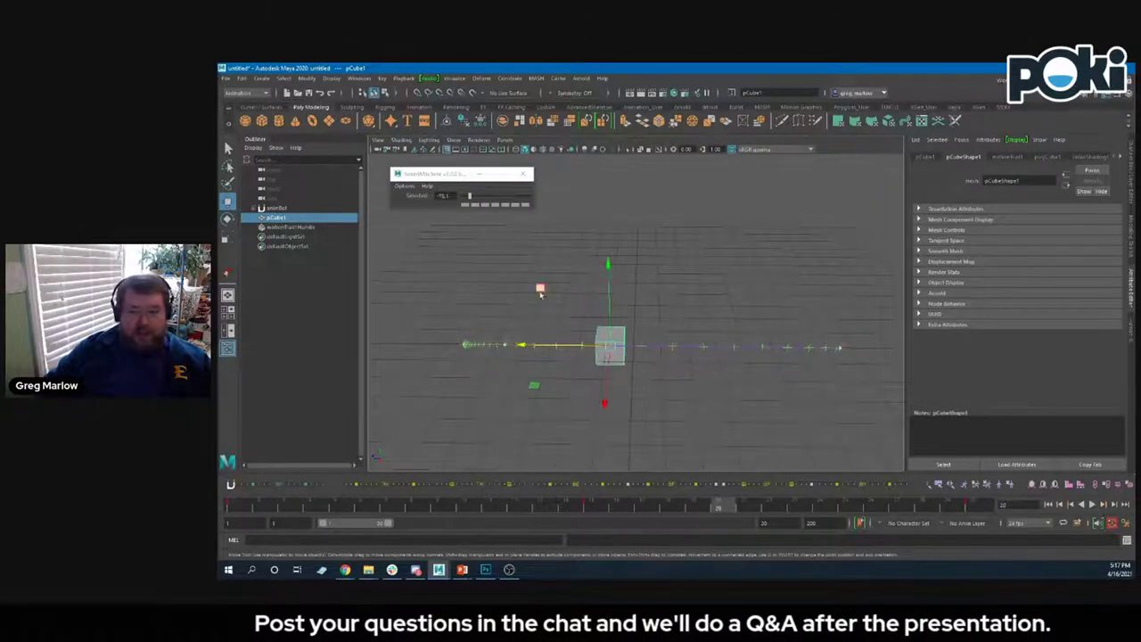
- Enable overshoot, set pCube1's tween value at frame 22 to about 120, and play the animation from the start
click(405, 186)
click(411, 221)
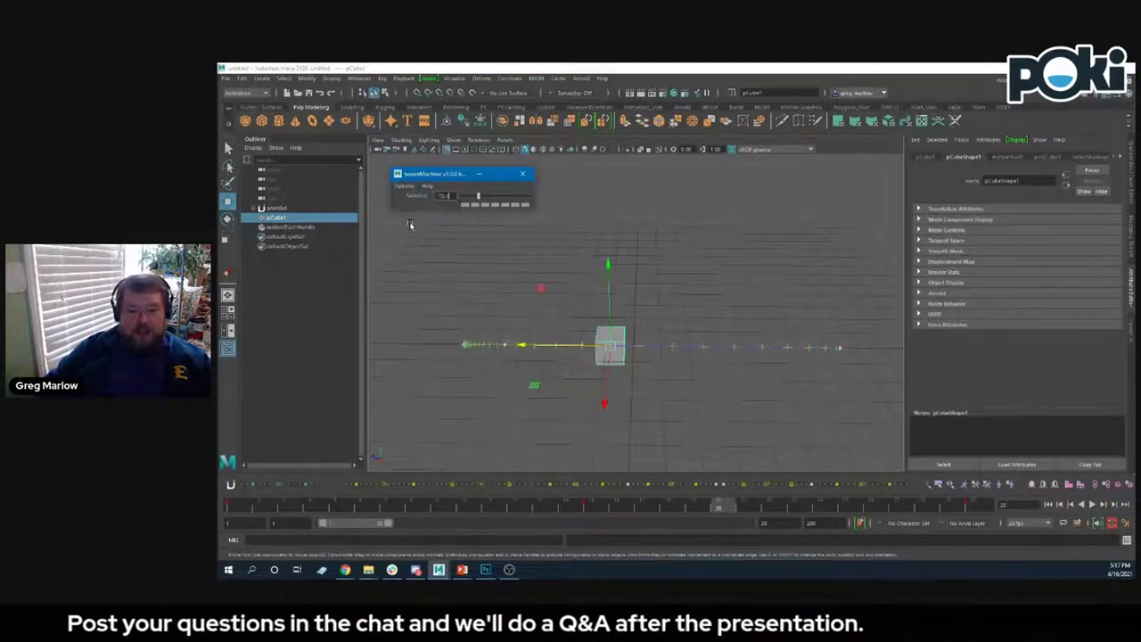
drag(718, 504, 769, 505)
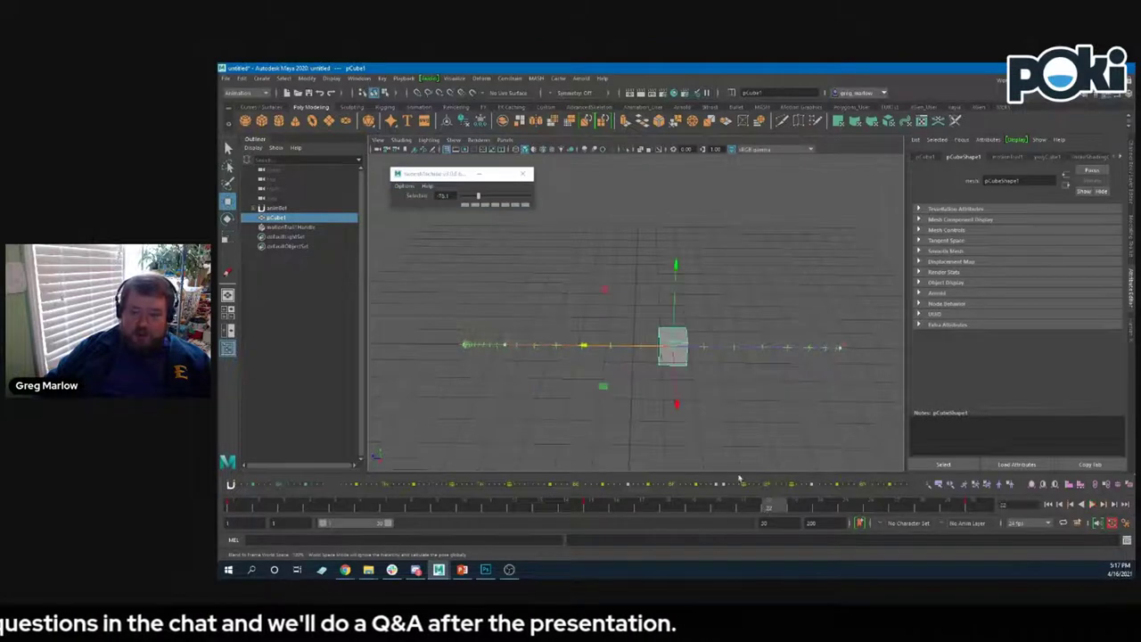
click(480, 196)
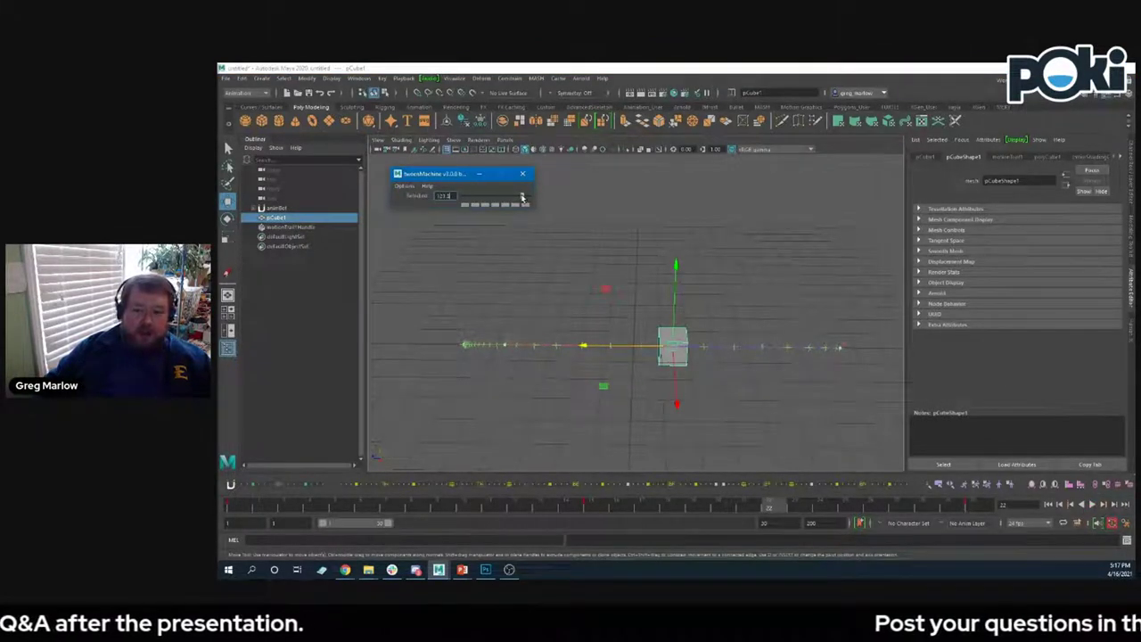
click(523, 197)
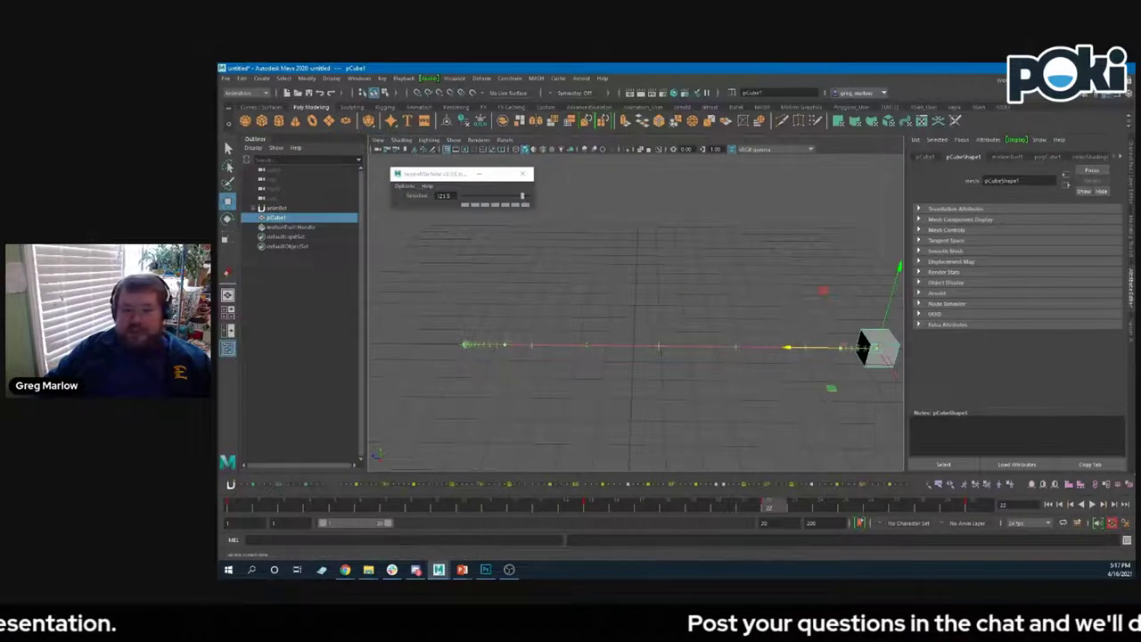
click(1051, 505)
click(1094, 504)
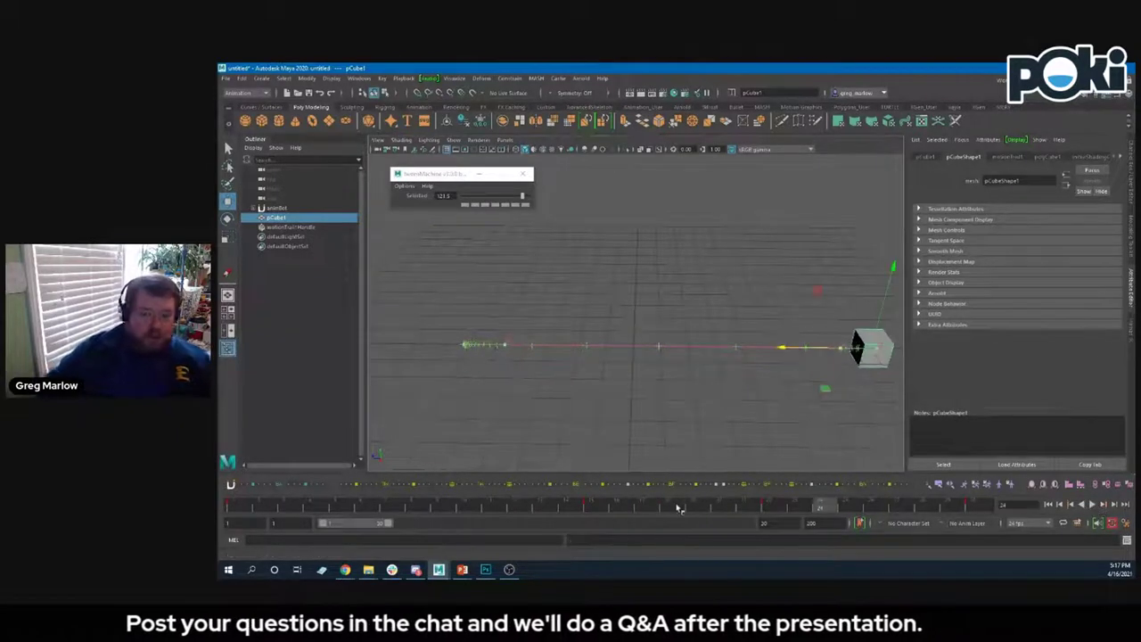
- Reduce pCube1's anticipation at frame 15 by setting its tween value to -60.2, and play the animation from the start
click(595, 508)
drag(522, 197, 482, 198)
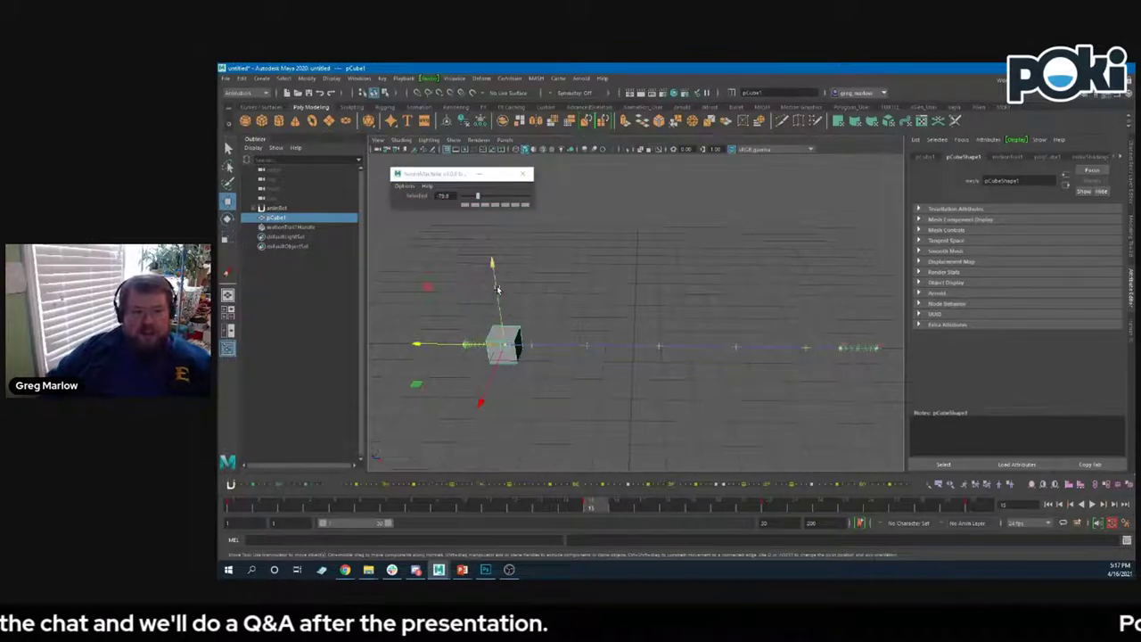
drag(478, 197, 482, 198)
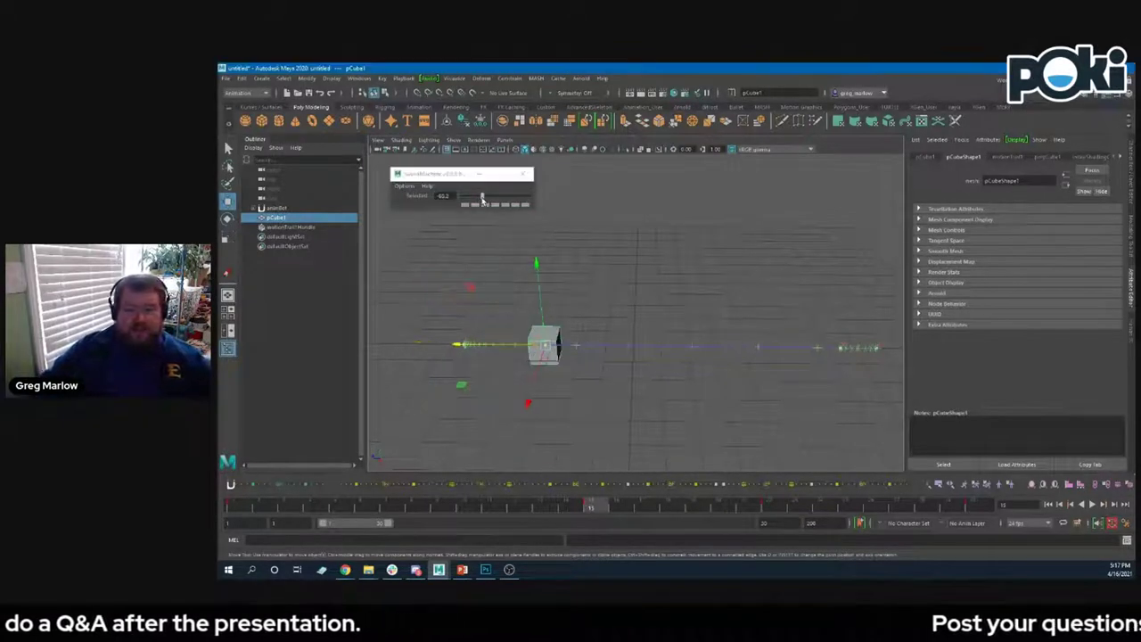
click(1049, 505)
click(1093, 505)
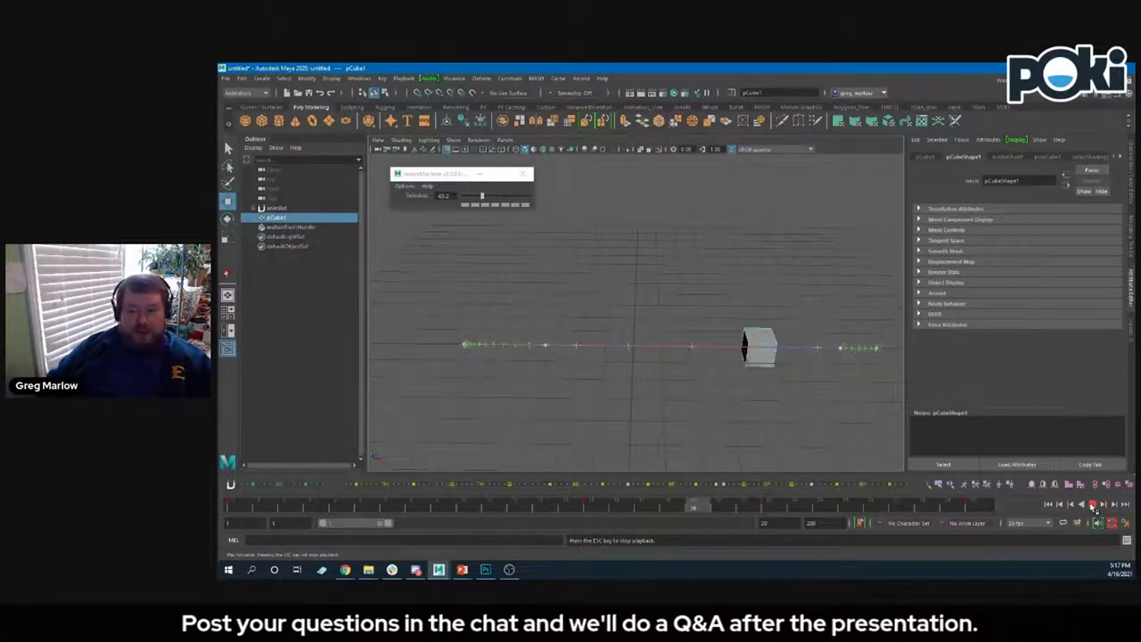
click(1093, 505)
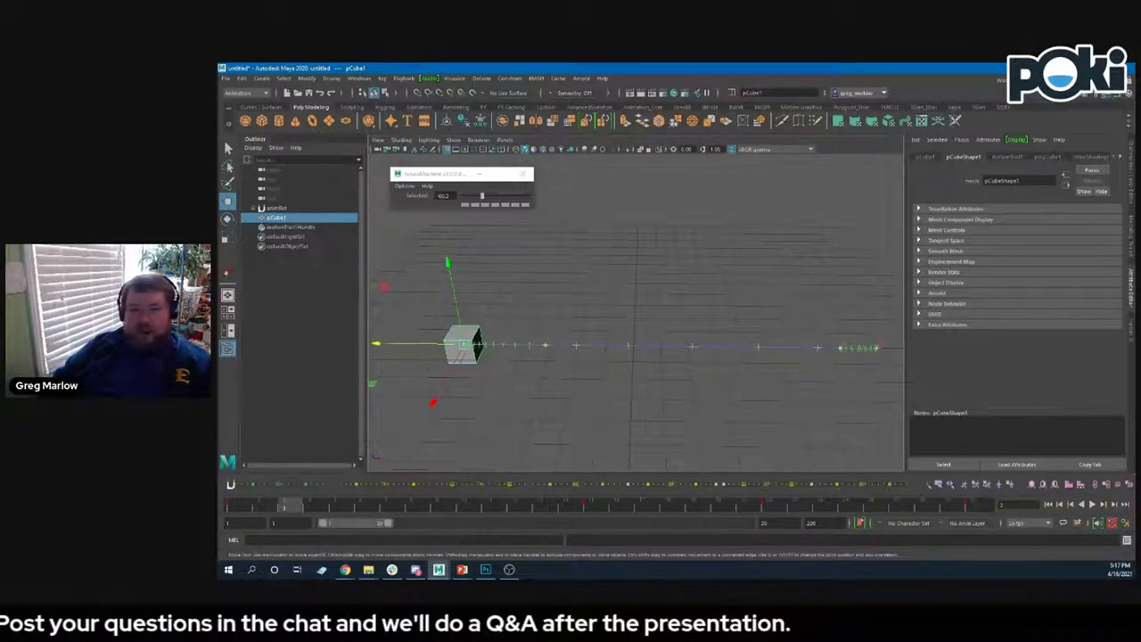
- Play pCube1's simple start-to-end move without any in-between key, and stop the playback
drag(482, 196, 476, 195)
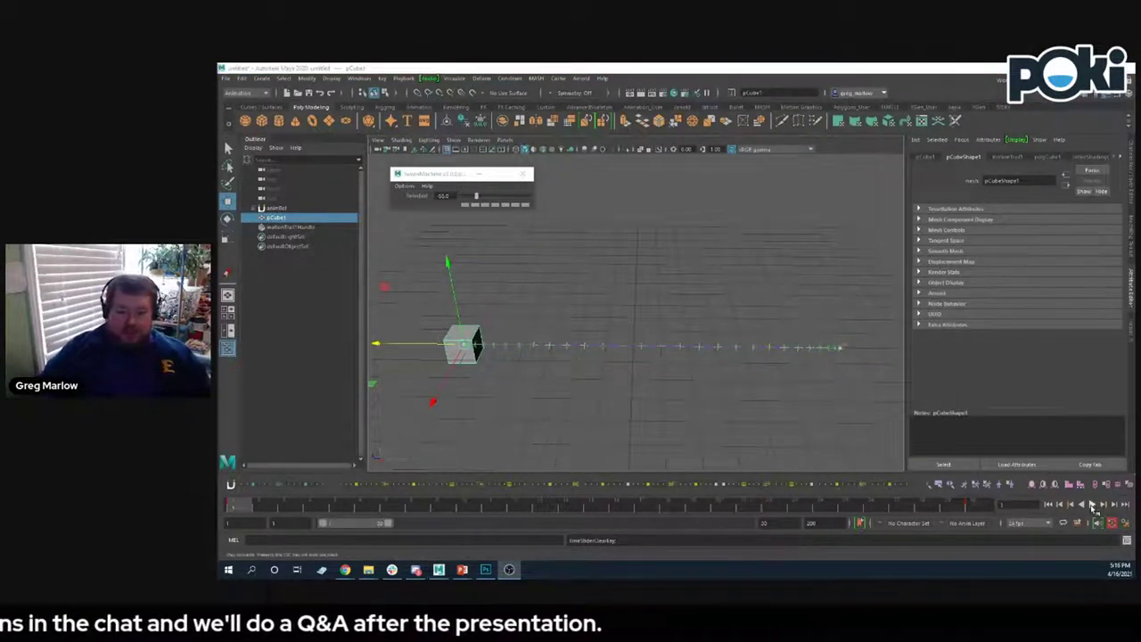
click(1094, 504)
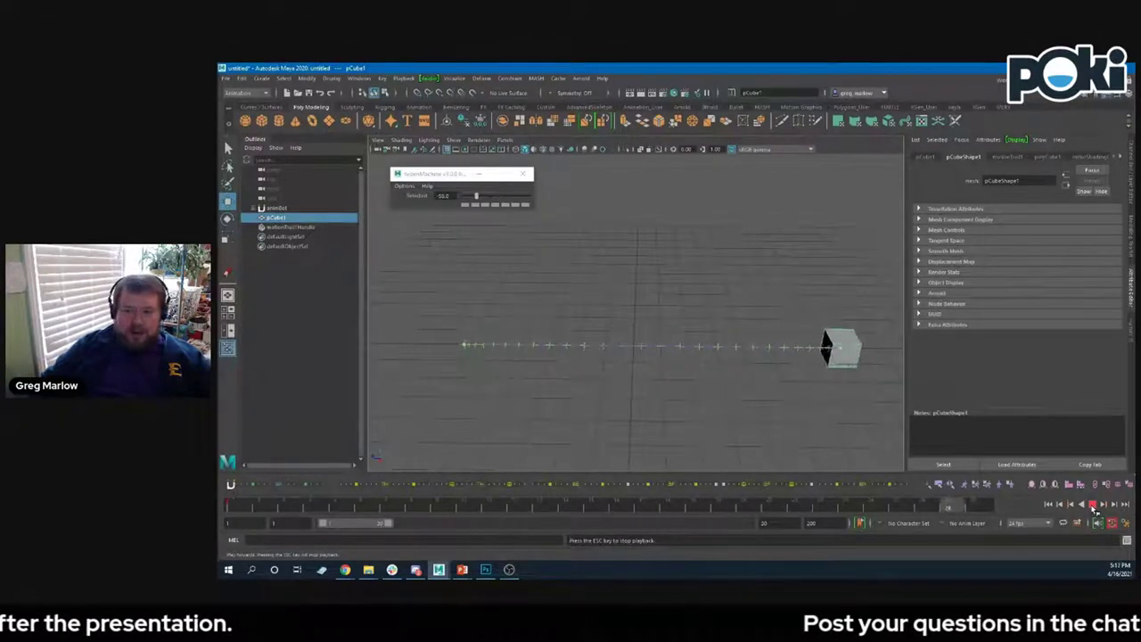
click(1093, 505)
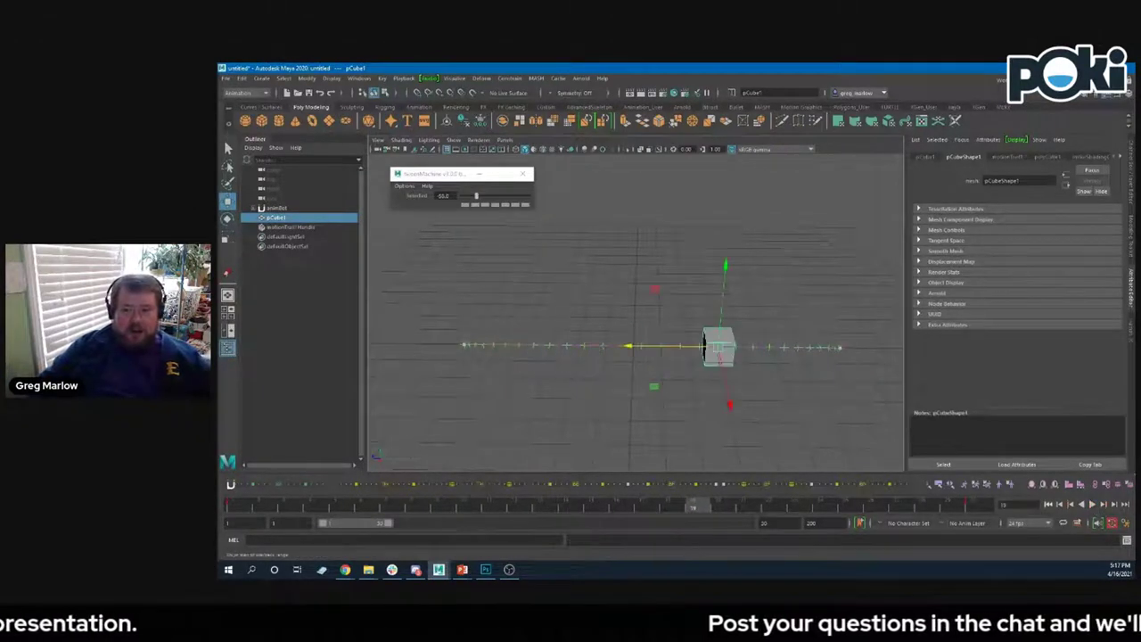
- Add a slow-out breakdown to pCube1 at frame 15 with a tween value of -75.1, and review the playback
click(591, 507)
click(475, 198)
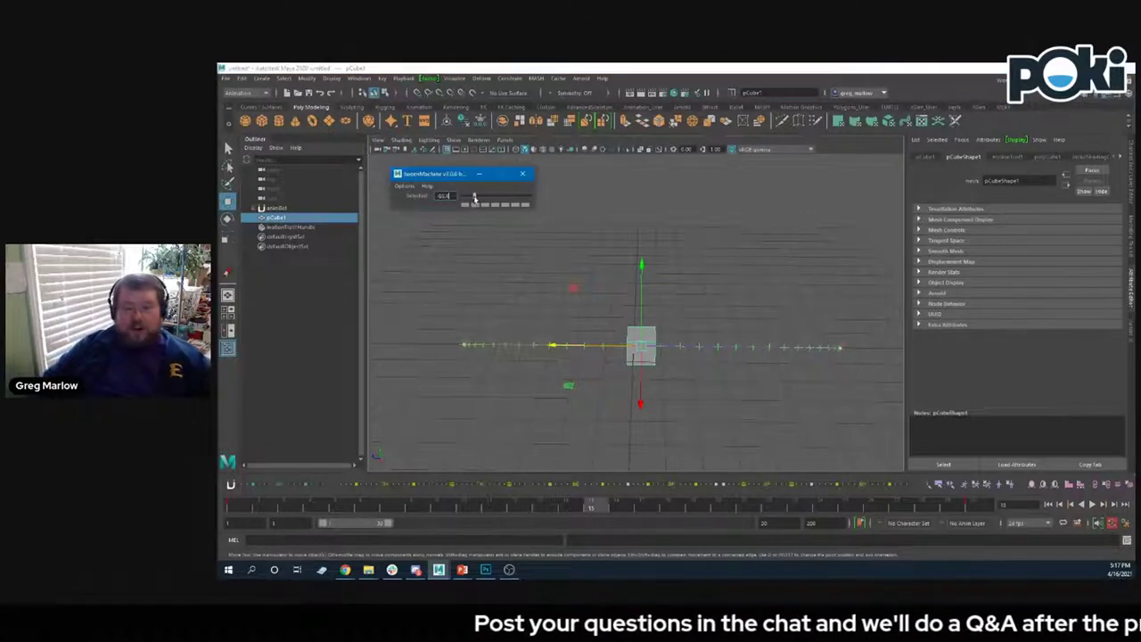
click(470, 198)
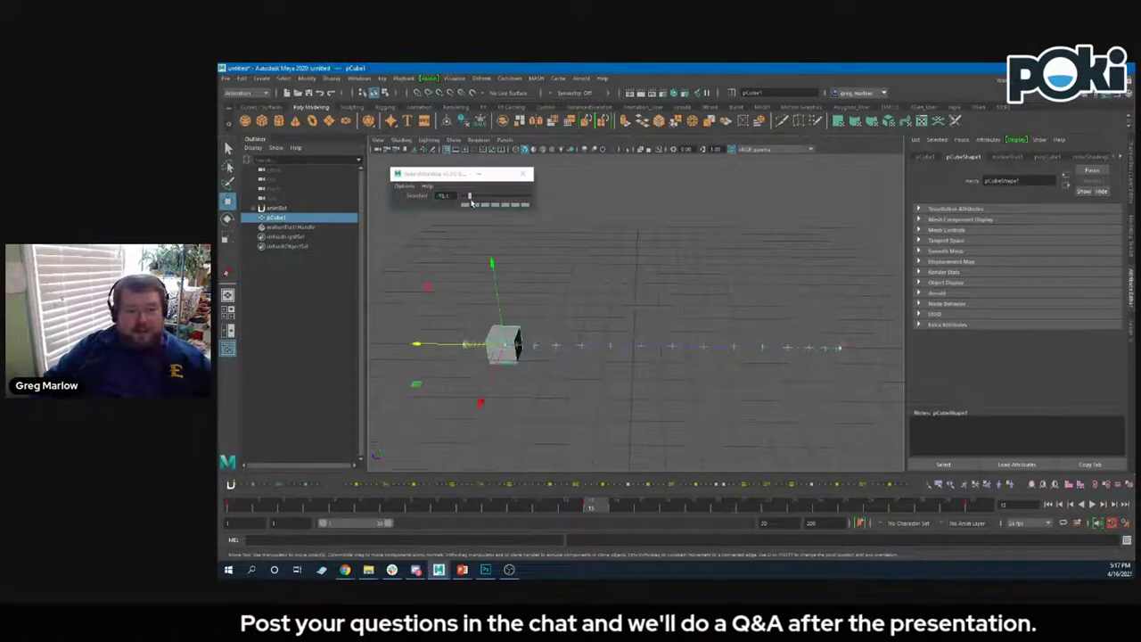
click(1092, 504)
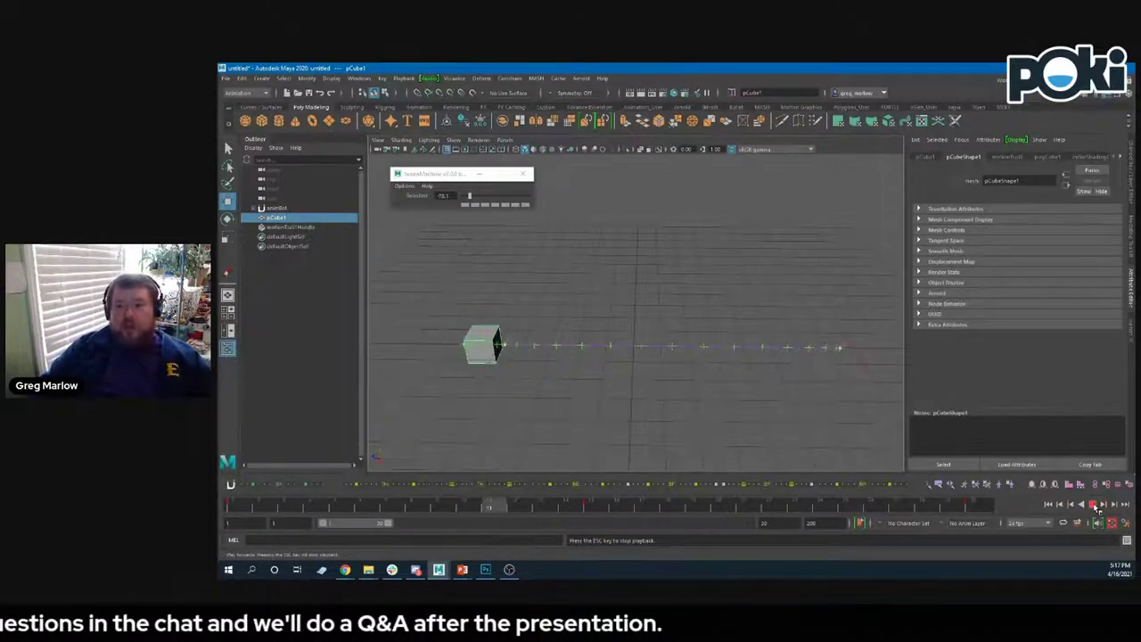
click(1093, 505)
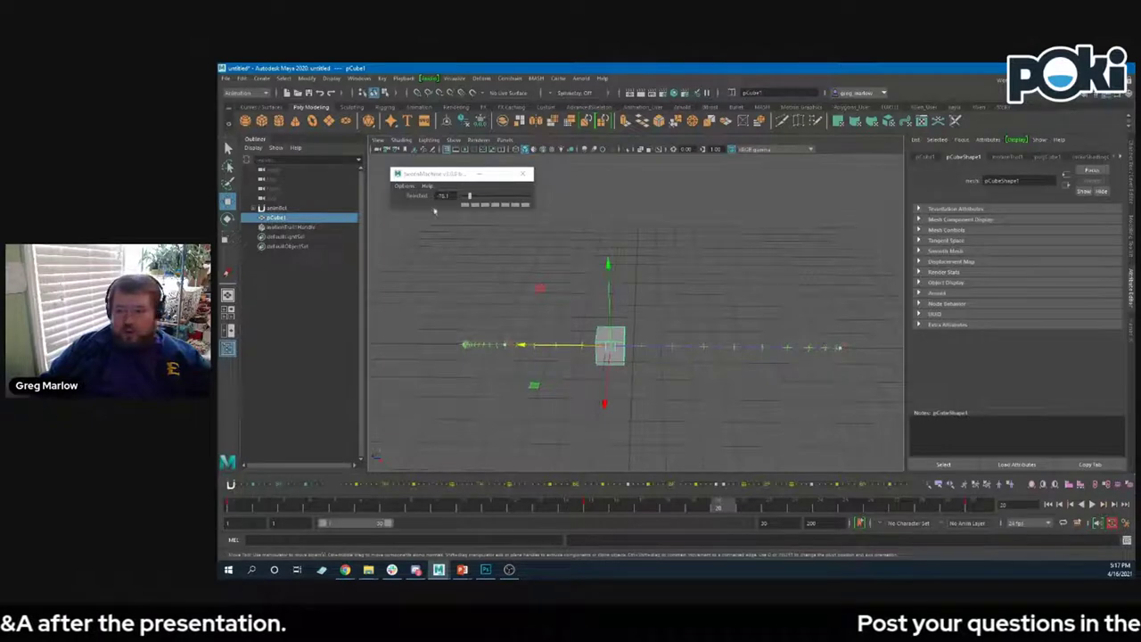
- Turn on overshoot for the tween slider
click(406, 185)
click(419, 223)
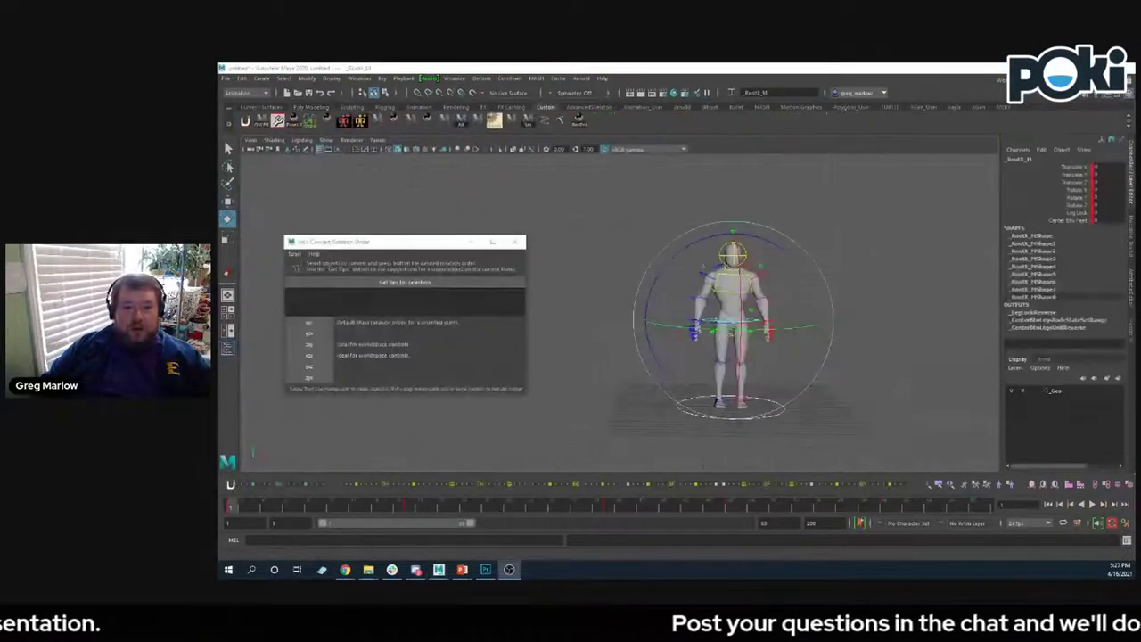
- Play the character's flipping body animation, stop it, and return to the first frame
click(1093, 504)
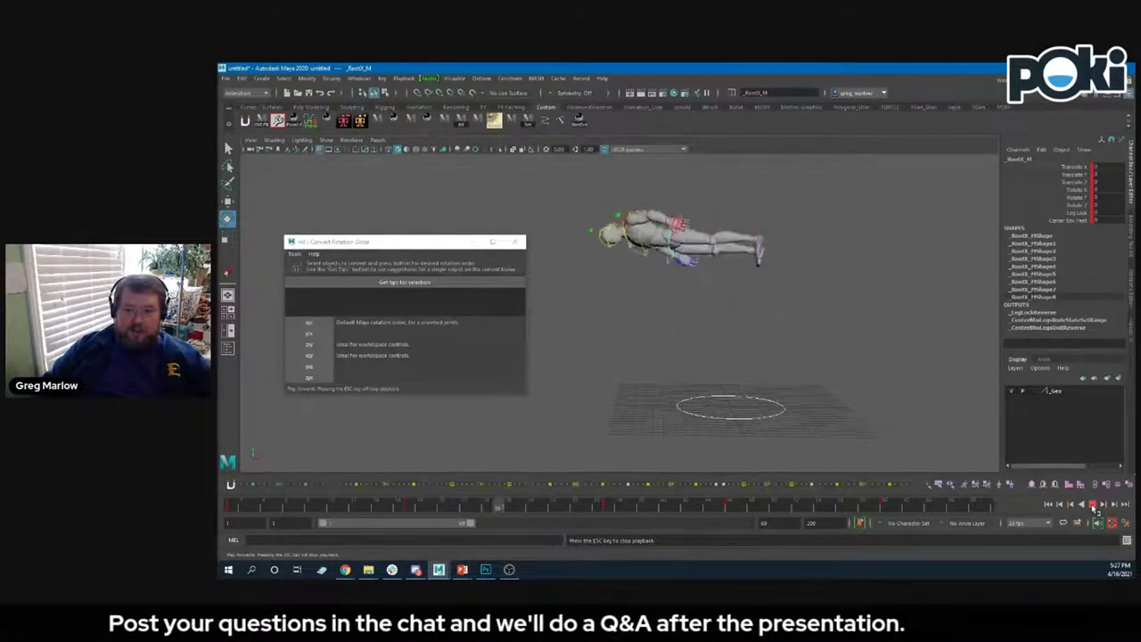
click(1094, 505)
click(1049, 505)
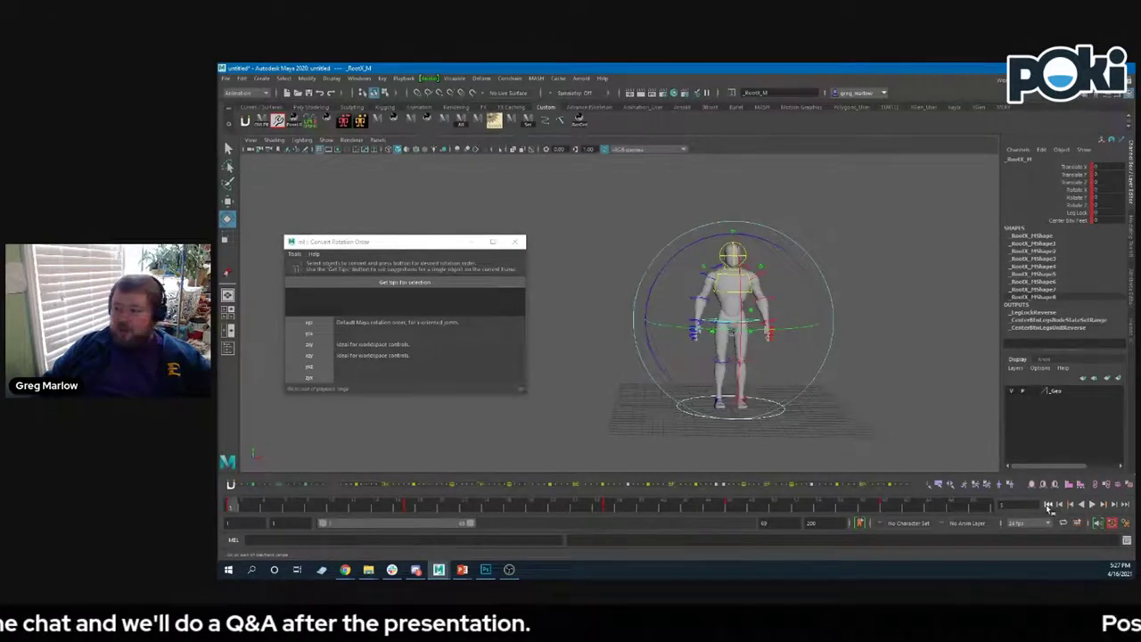
- Get rotation order tips for the RootX_M control, convert it to the recommended zxy order, and play the result
click(404, 284)
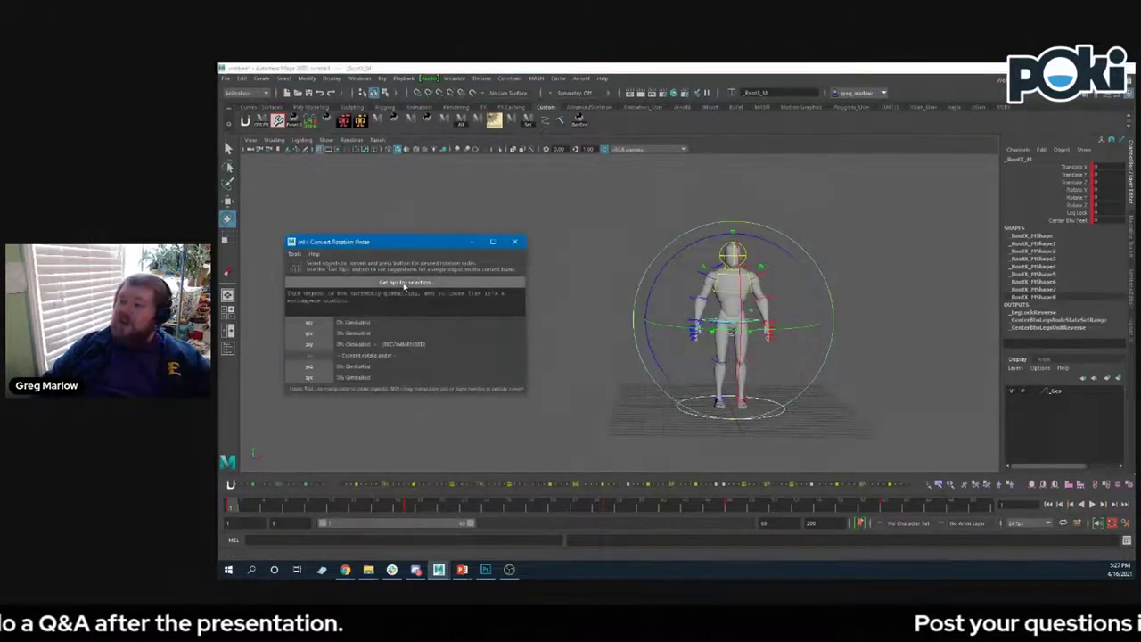
click(310, 346)
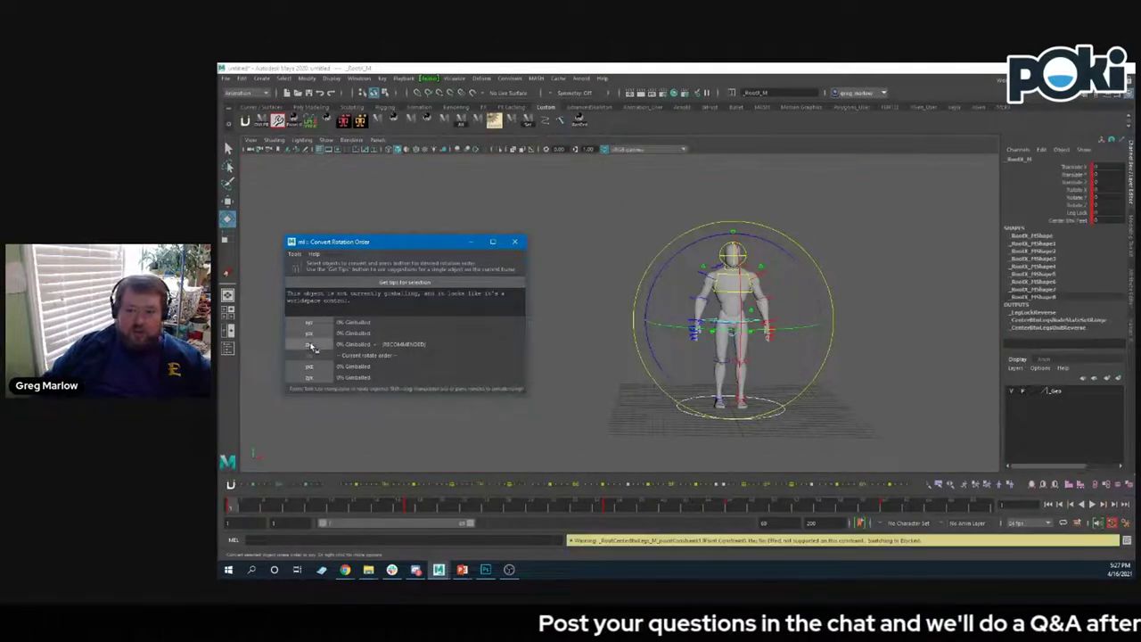
click(1093, 505)
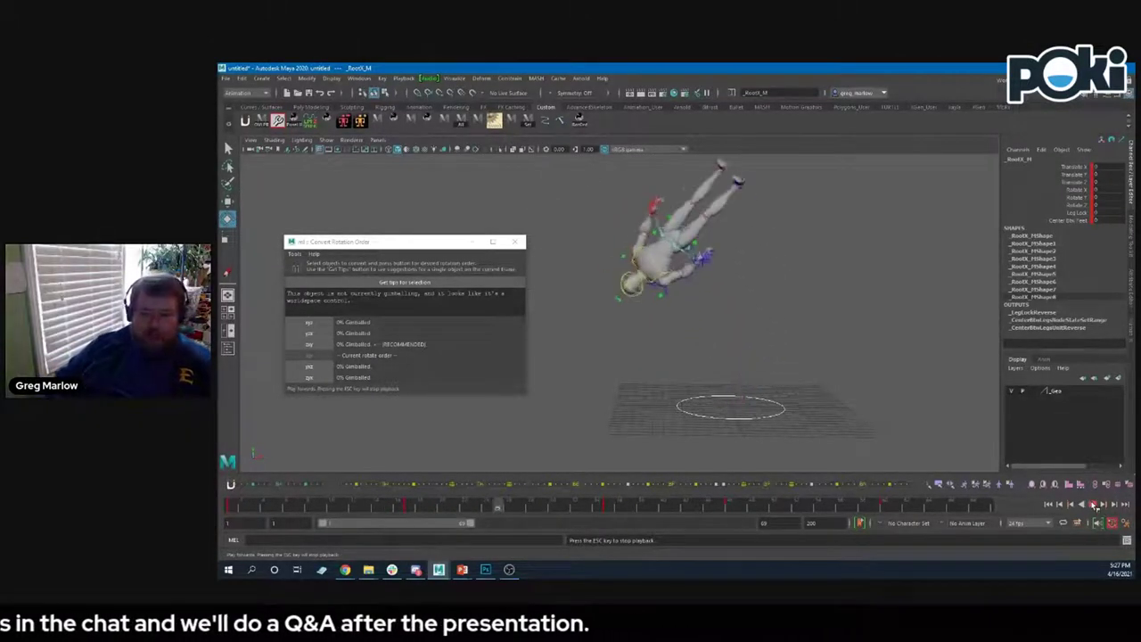
click(1095, 505)
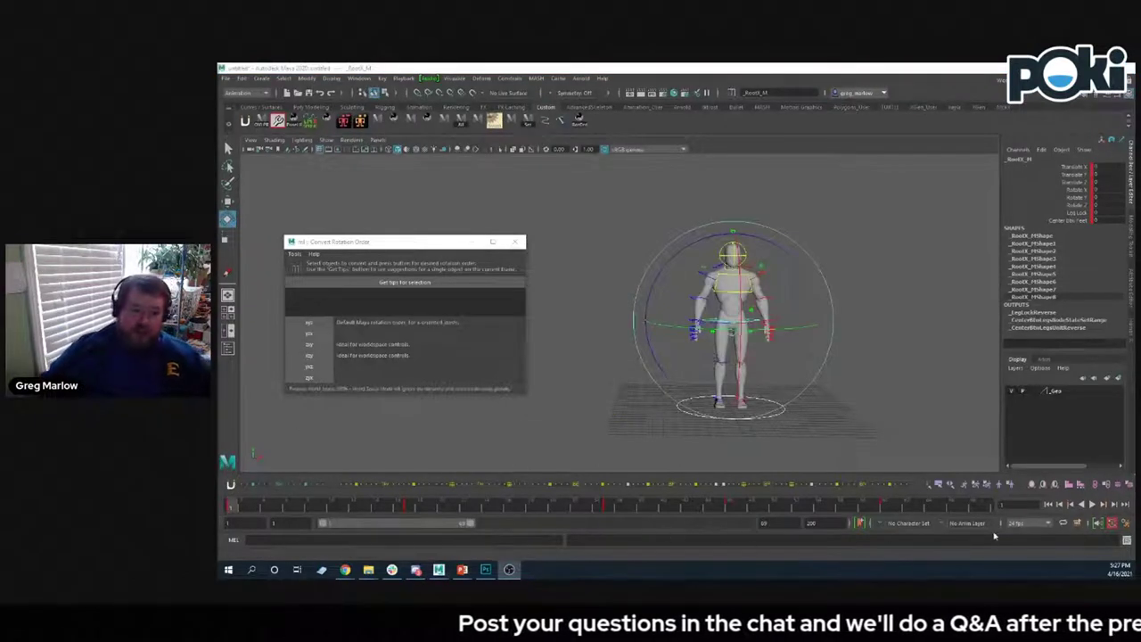
- Review the character's flip in its unconverted rotation order and go back to the first frame
click(1093, 504)
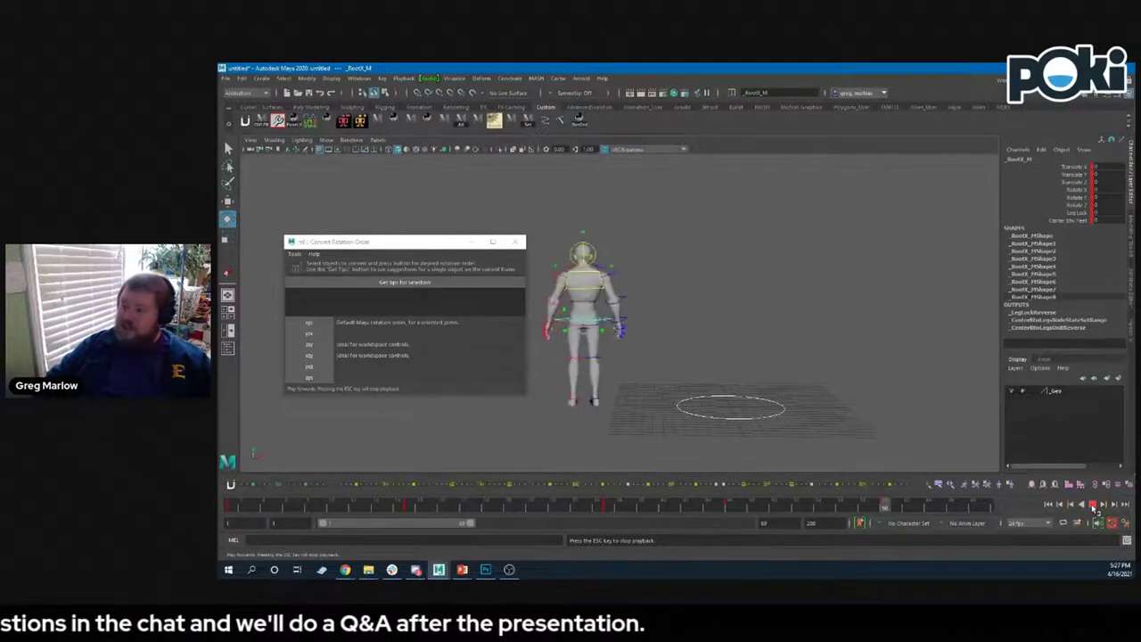
click(1093, 505)
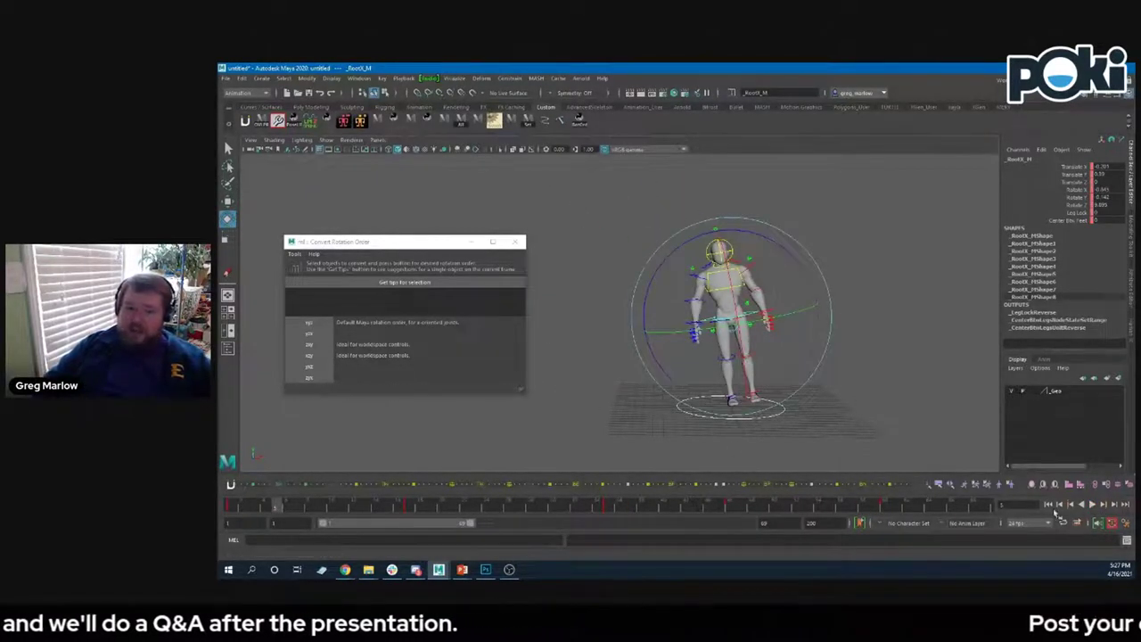
click(1049, 505)
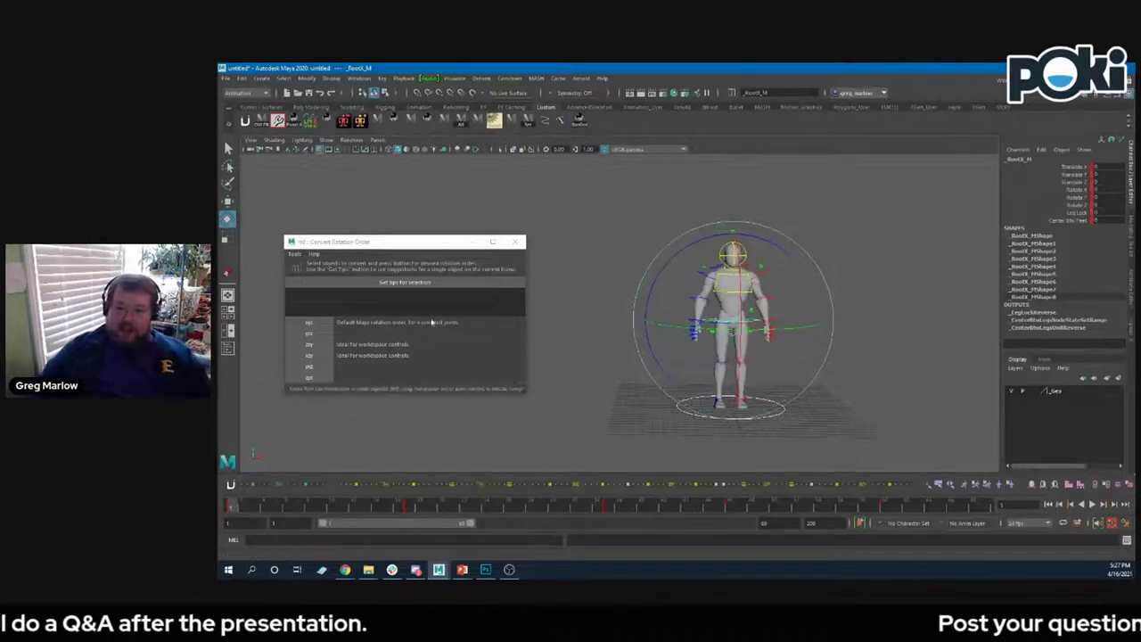
- Check the gimbal tips for the character's RootX_M control, apply the recommended zxy rotation order, and review the playback
click(404, 283)
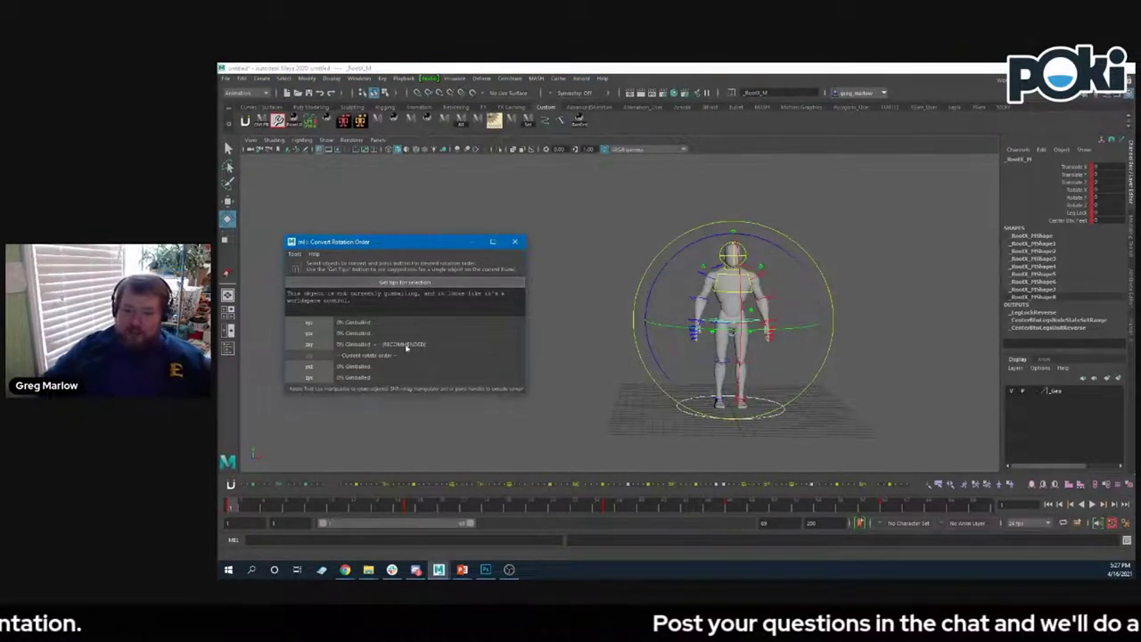
click(310, 345)
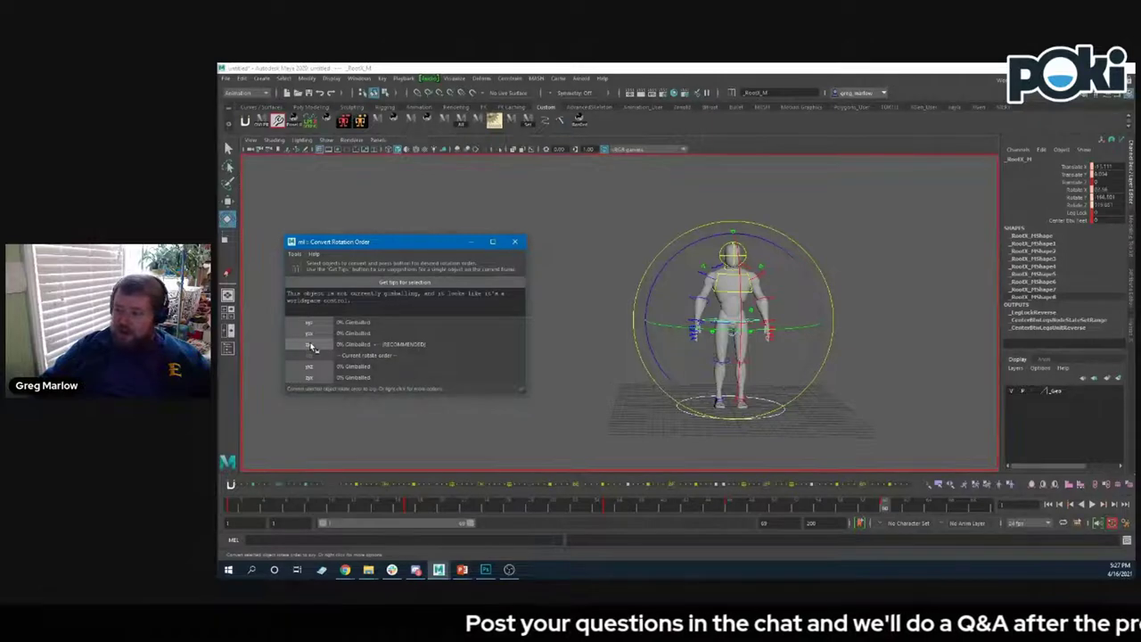
click(1093, 504)
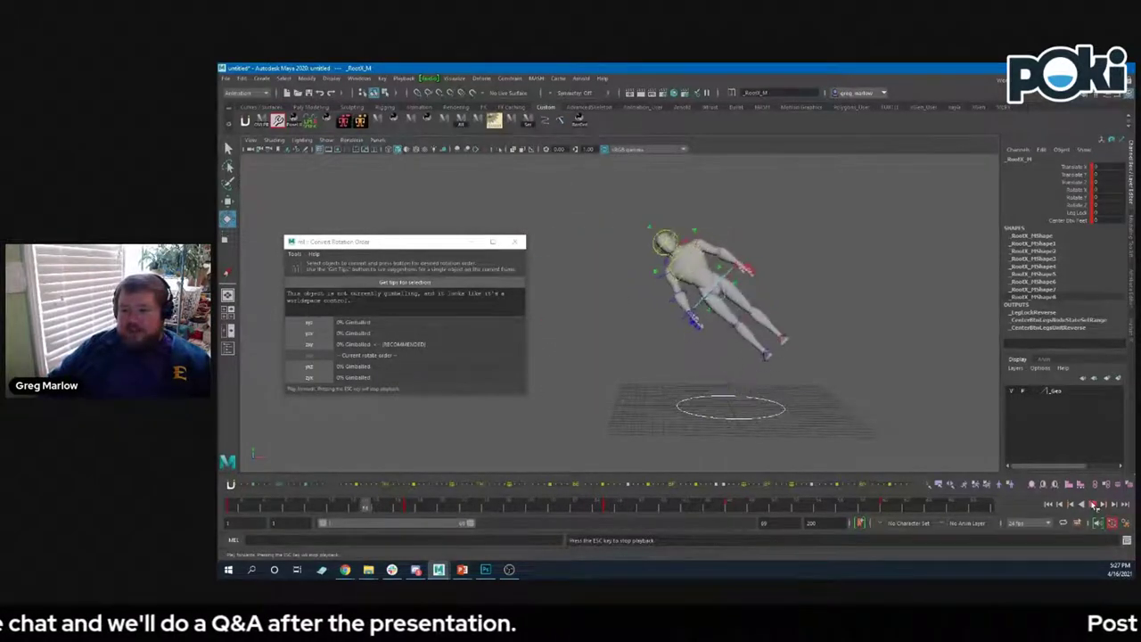
click(1095, 504)
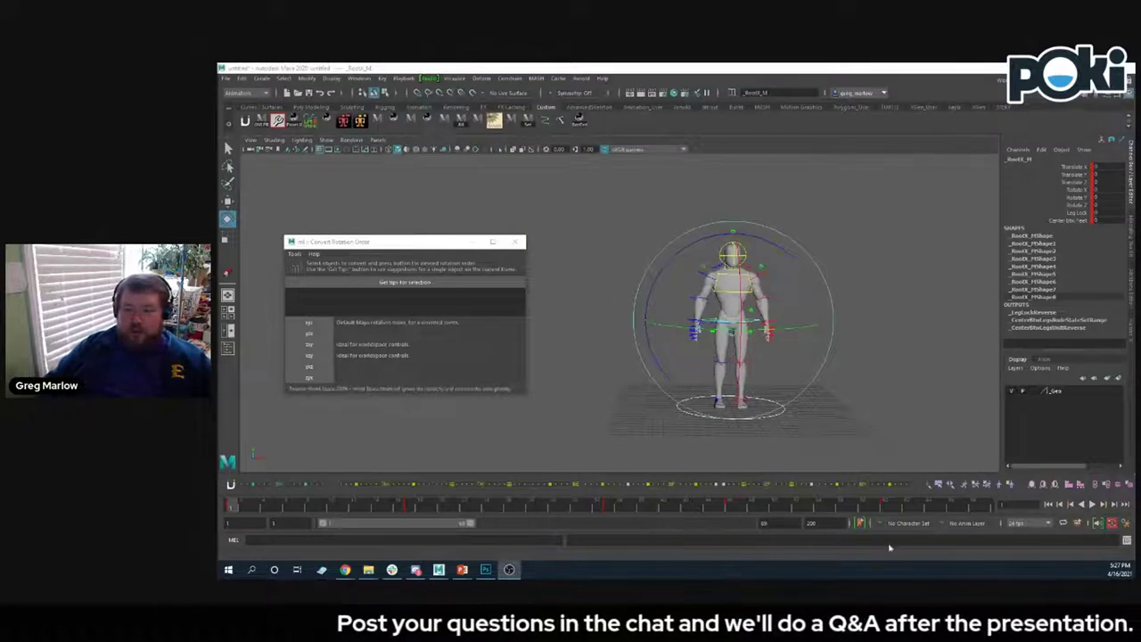
- Play the character's flip animation and stop the playback
click(1094, 505)
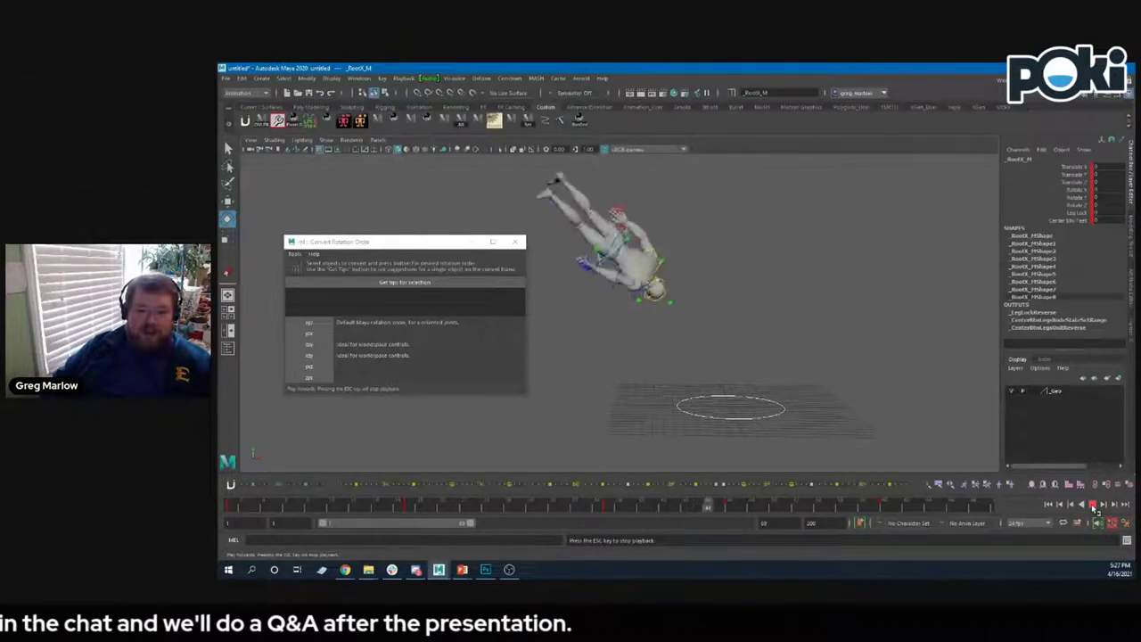
click(1095, 505)
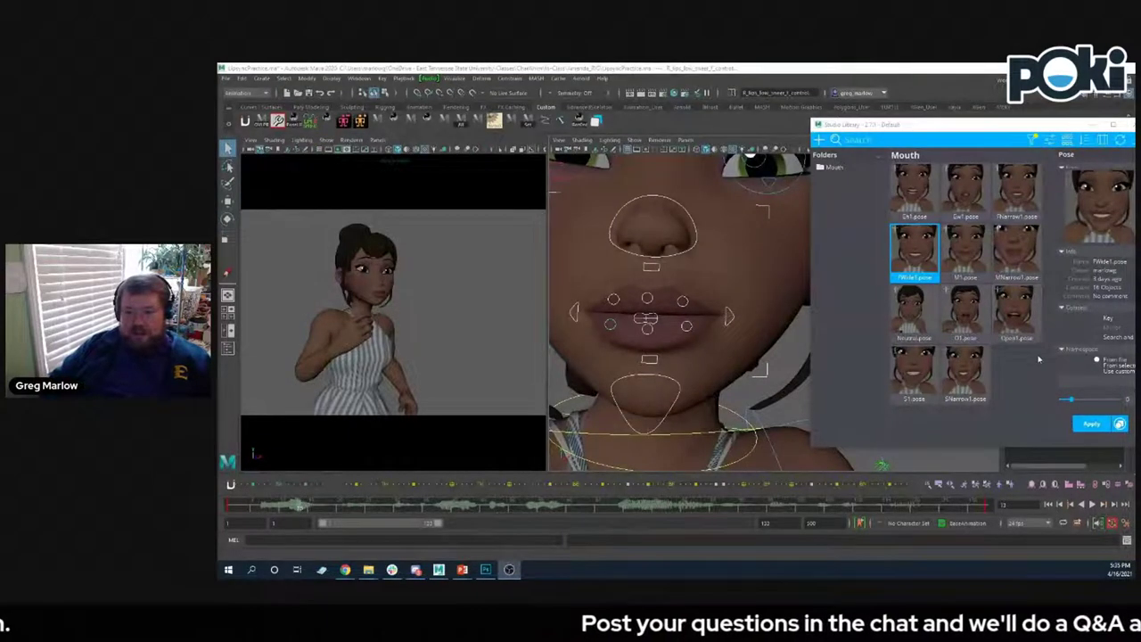
- Set the character's mouth to the M1 pose at 100 percent, and blend it into the O1 pose
drag(1034, 125, 1017, 124)
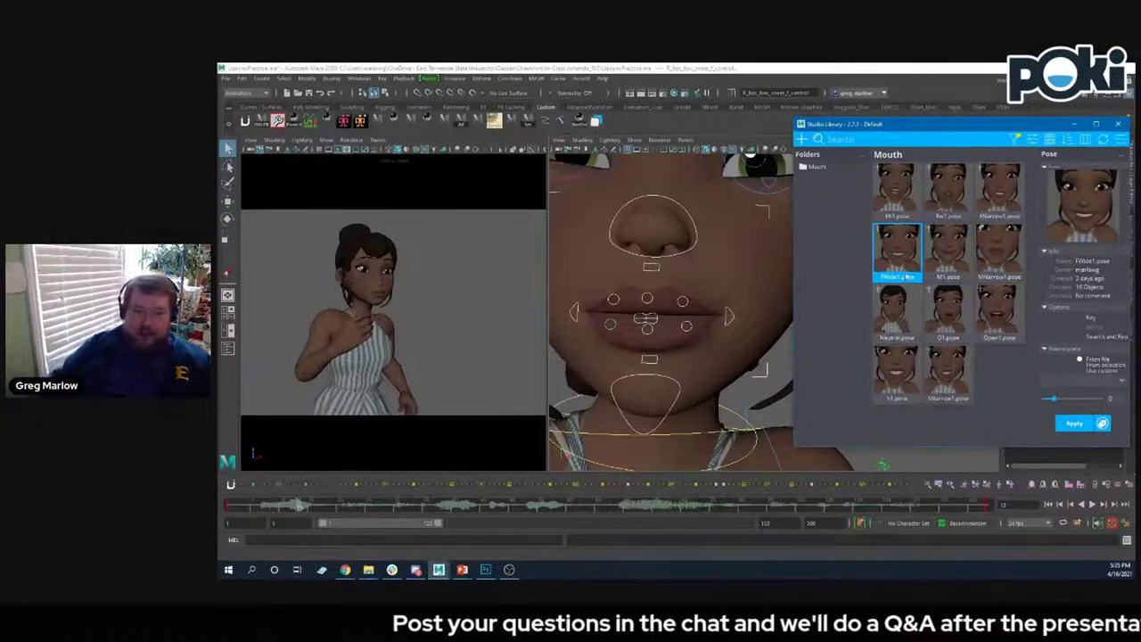
click(947, 259)
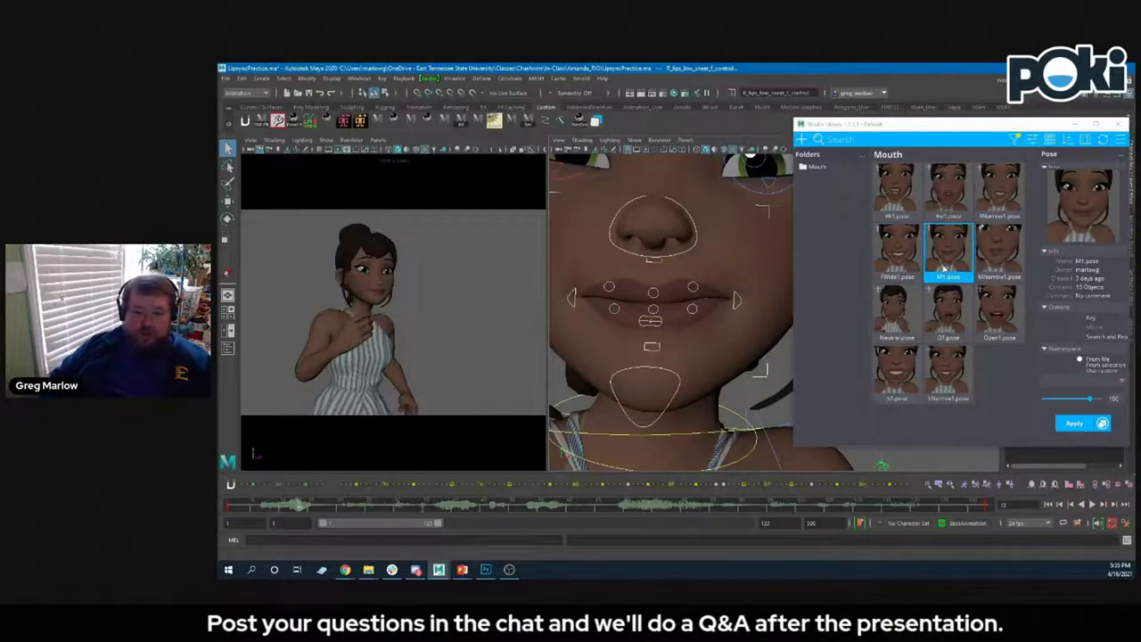
click(947, 328)
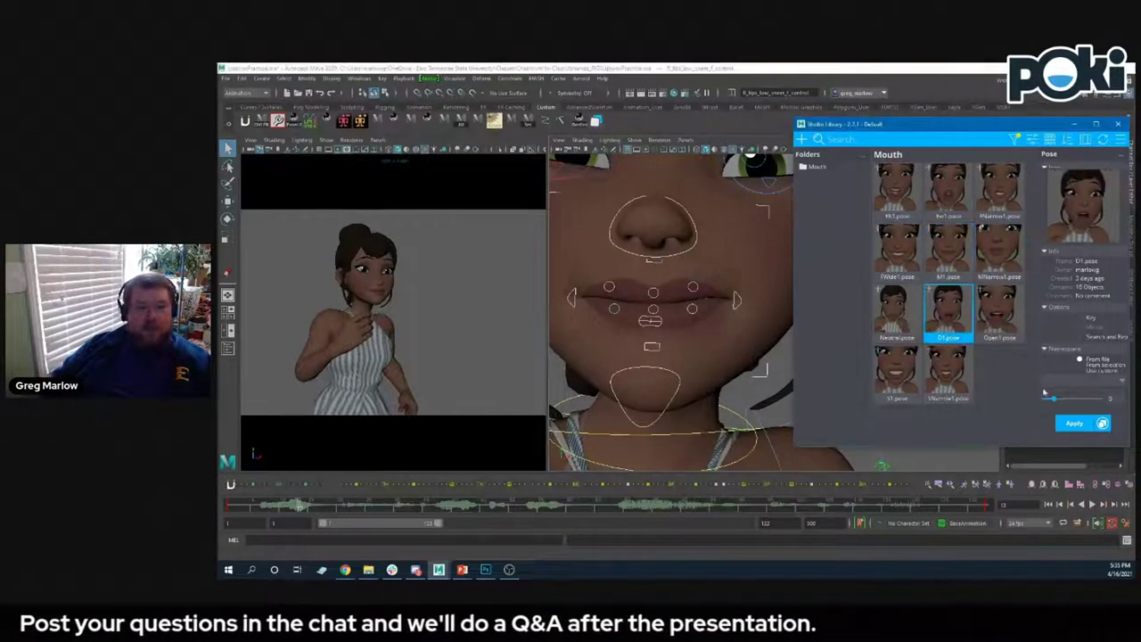
drag(1057, 403, 1087, 406)
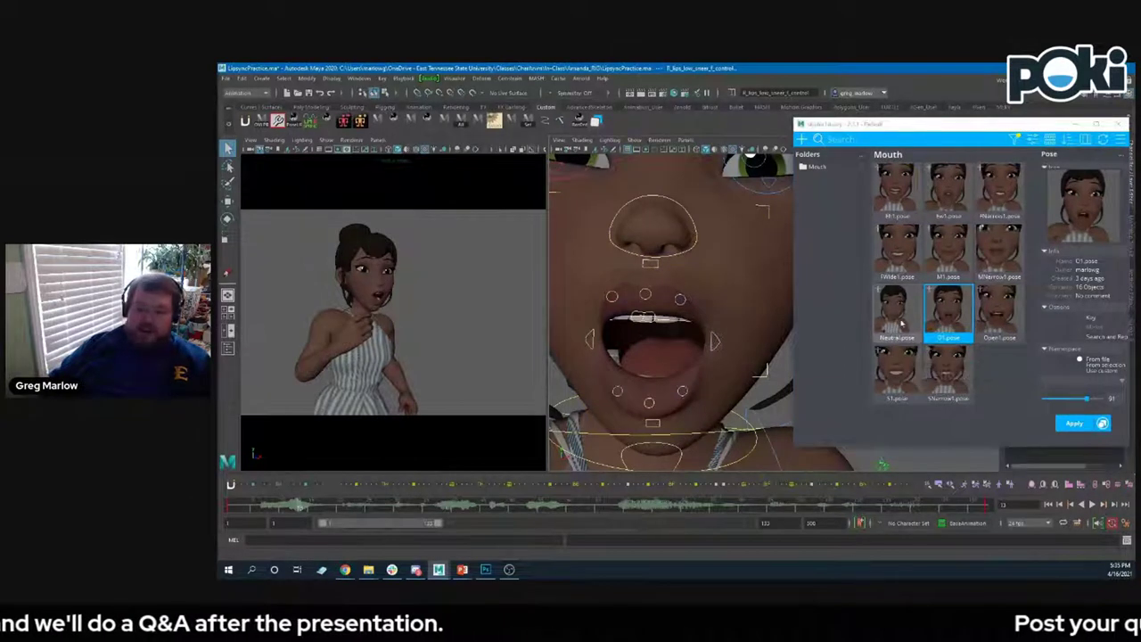
- Blend the mouth into the S1 pose, overshoot the Ew1 pose to 115 percent, and bring the mouth back to the Neutral pose
click(898, 384)
mouse_move(1069, 403)
mouse_down()
mouse_move(1053, 401)
mouse_move(1089, 403)
mouse_up()
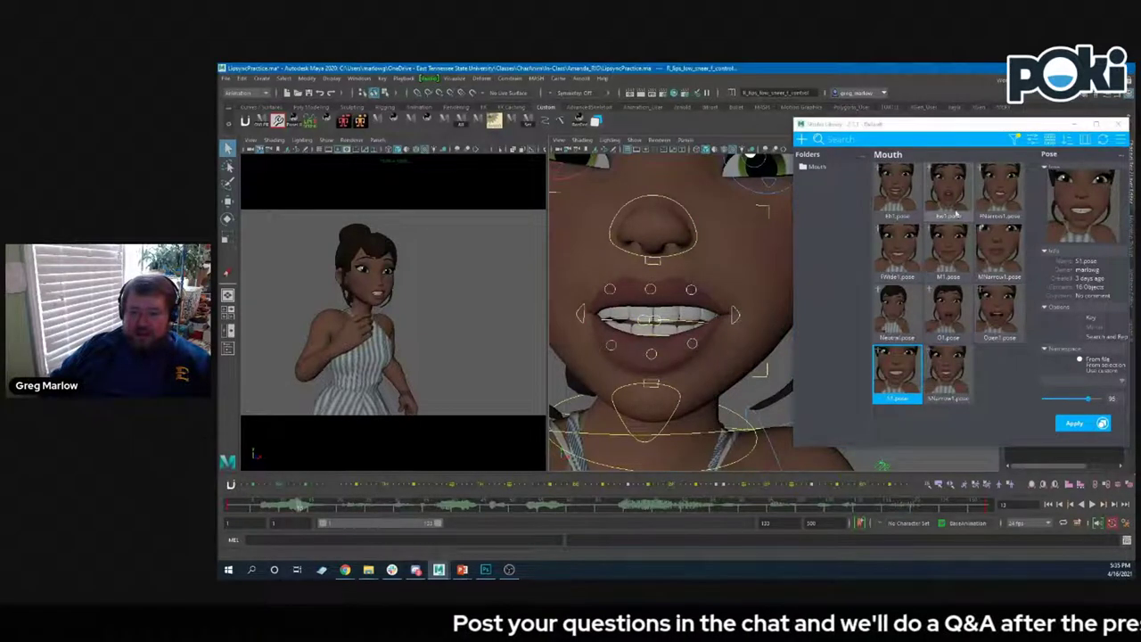
click(948, 190)
drag(1060, 403, 1091, 400)
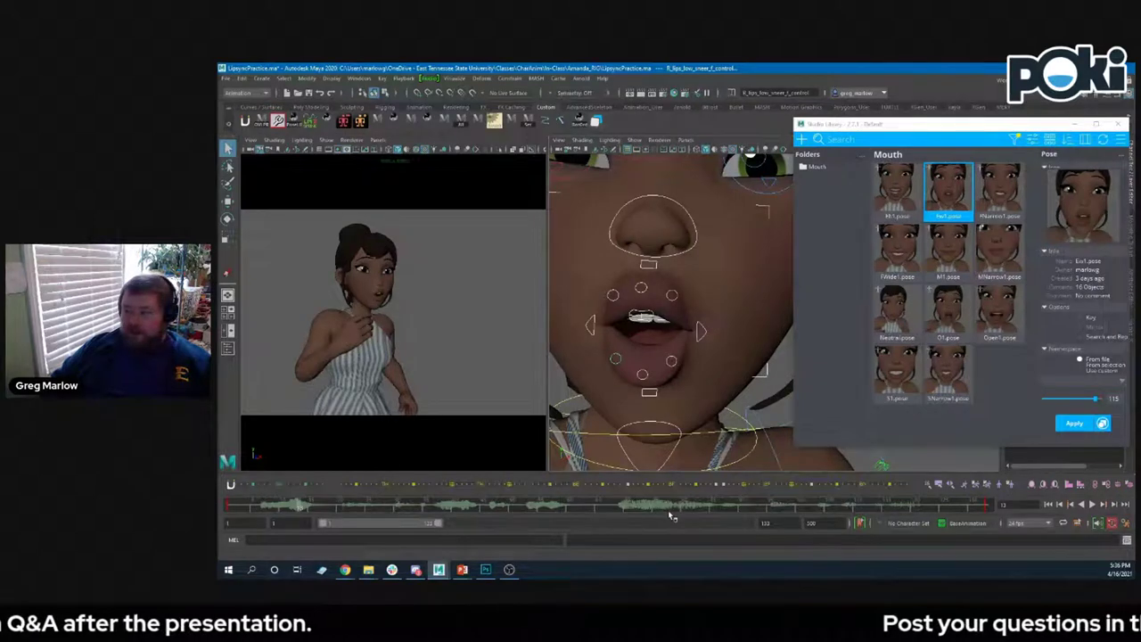
click(897, 312)
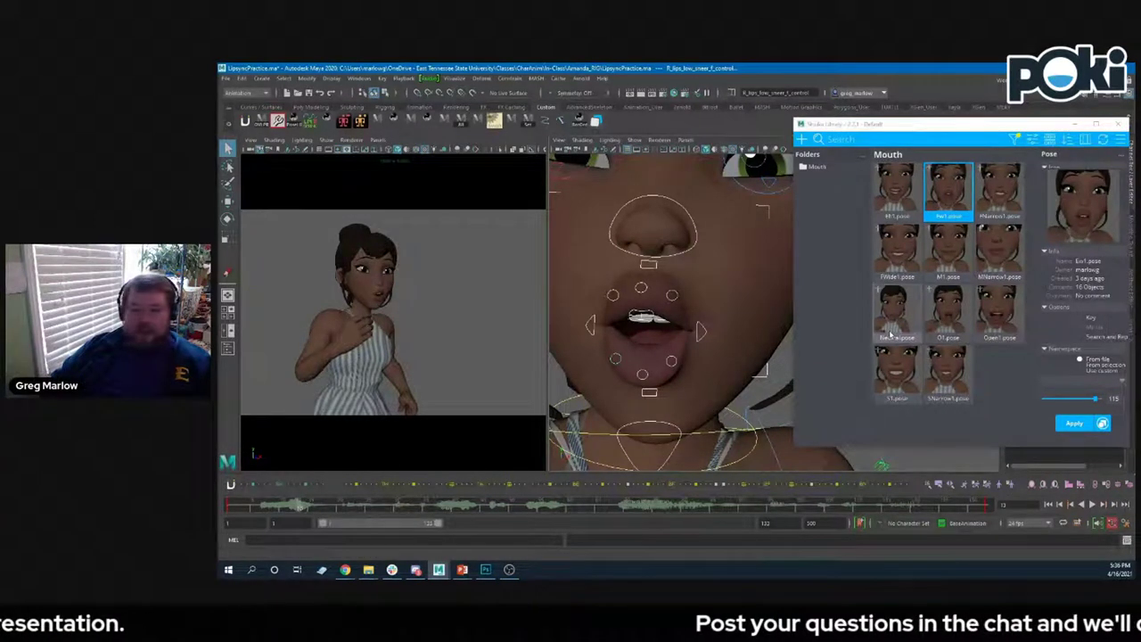
drag(1057, 400, 1089, 404)
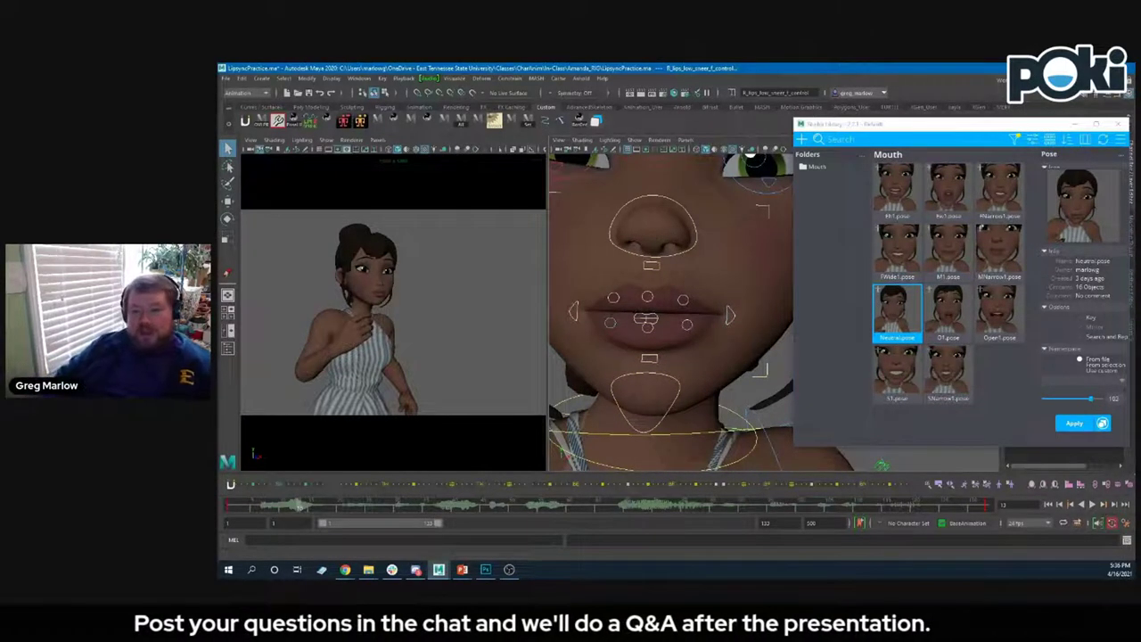
- Preview the FWide1 pose and blend the character's mouth through the M1, O1 and S1 poses in turn
click(897, 249)
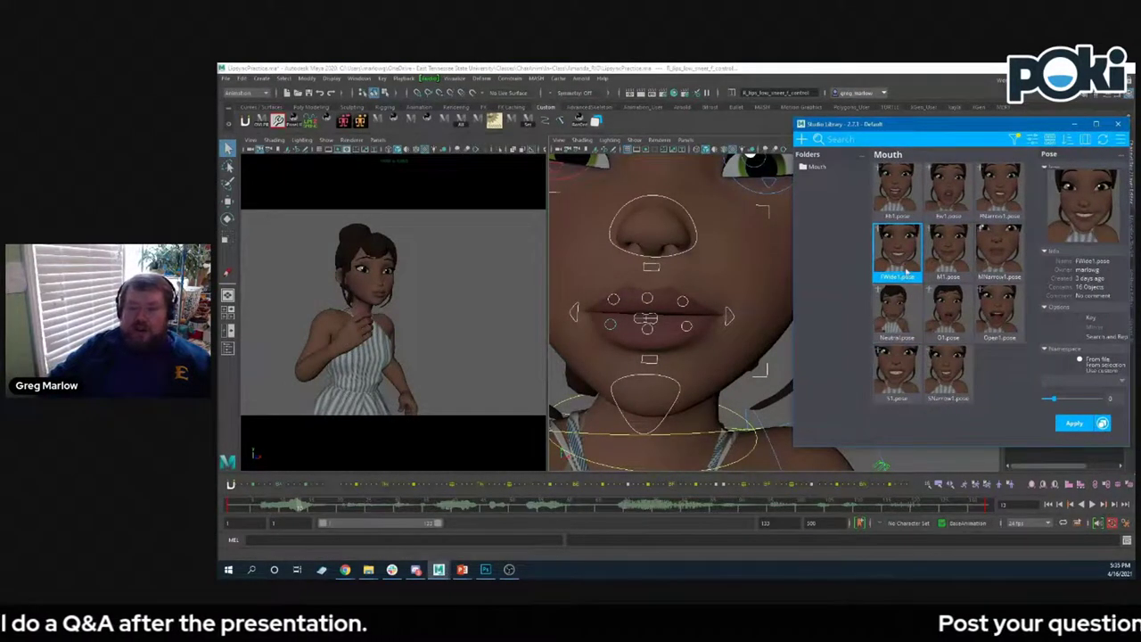
click(944, 267)
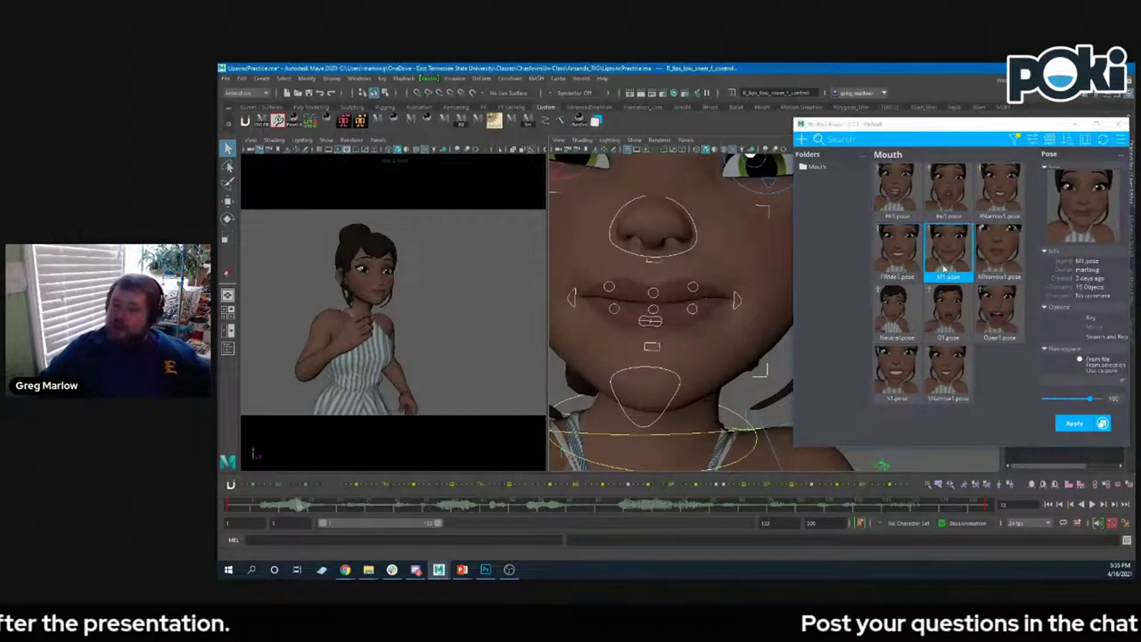
click(947, 314)
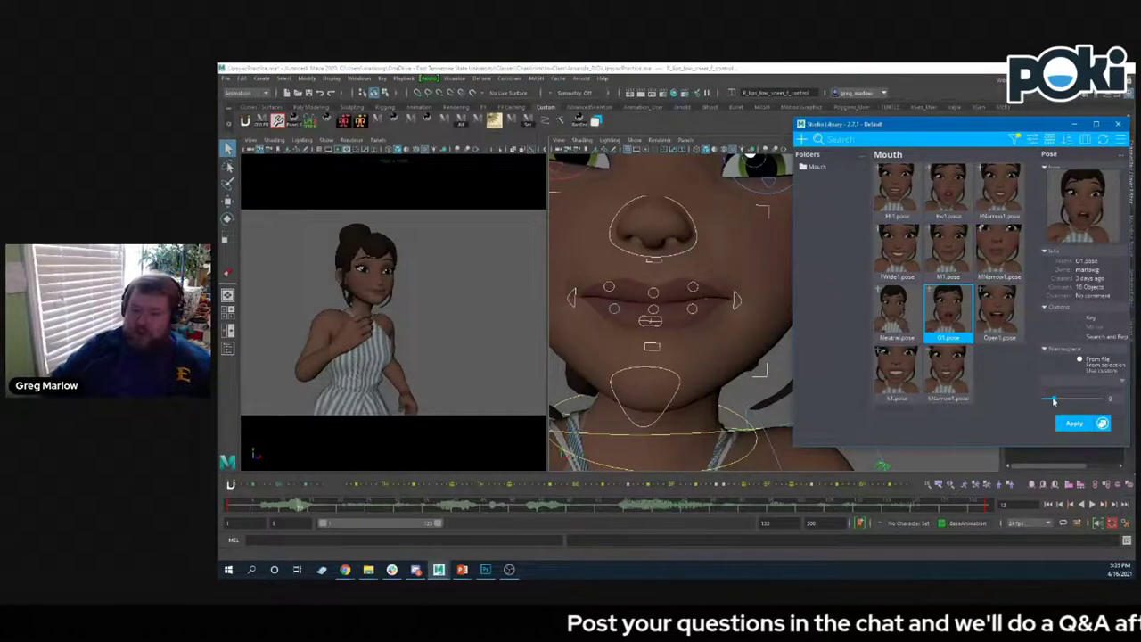
drag(1059, 404, 1075, 408)
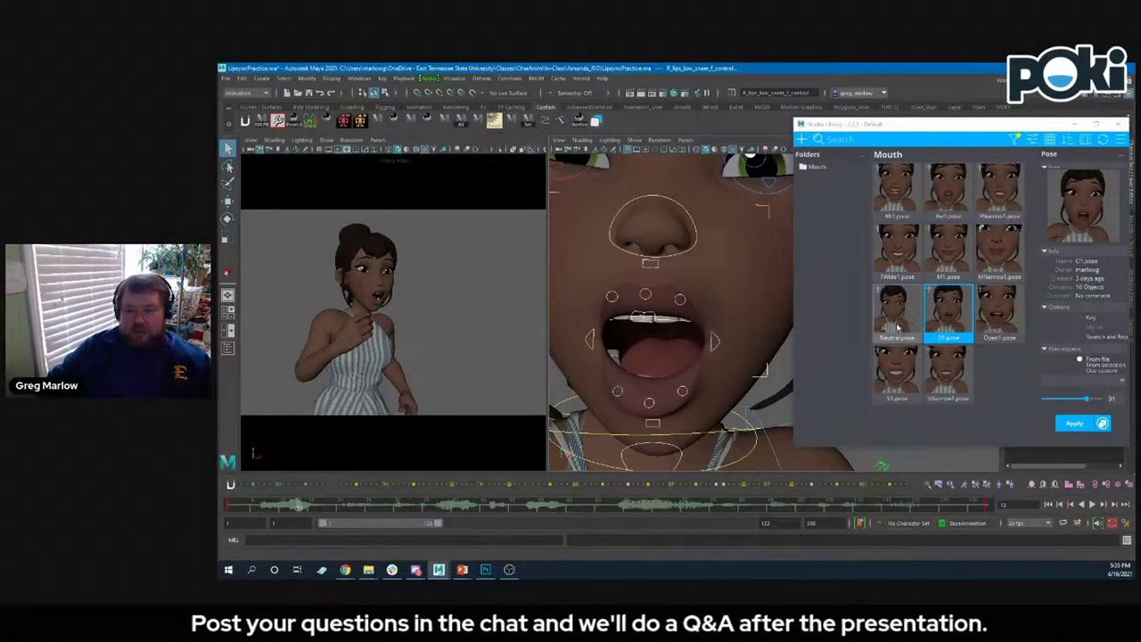
click(897, 375)
mouse_move(1058, 403)
mouse_down()
mouse_move(1091, 402)
mouse_move(1079, 402)
mouse_up()
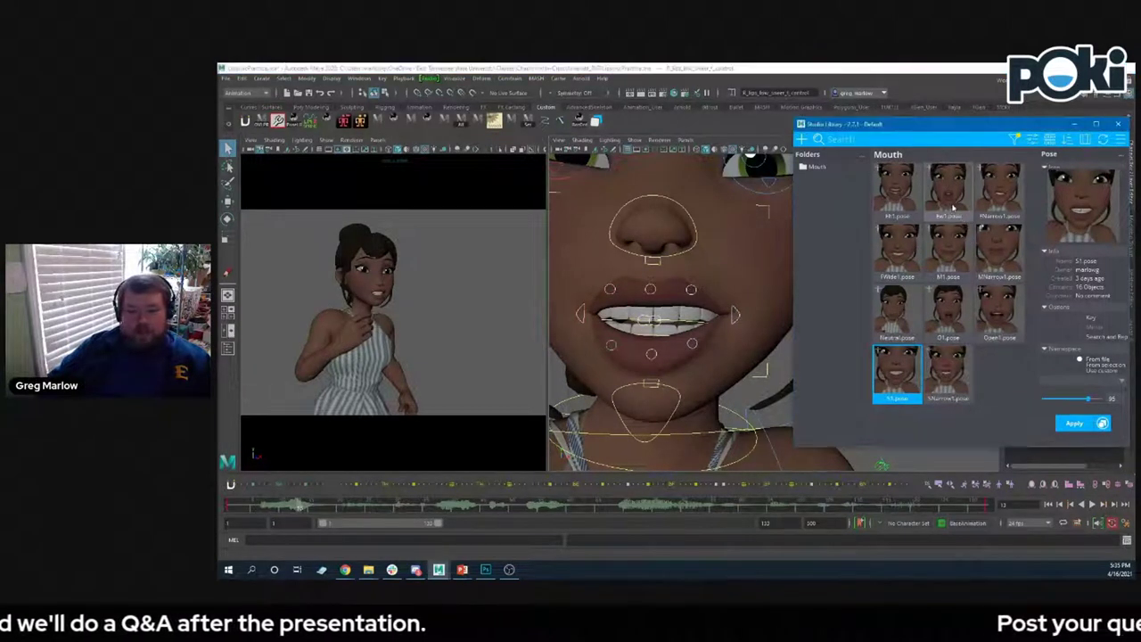
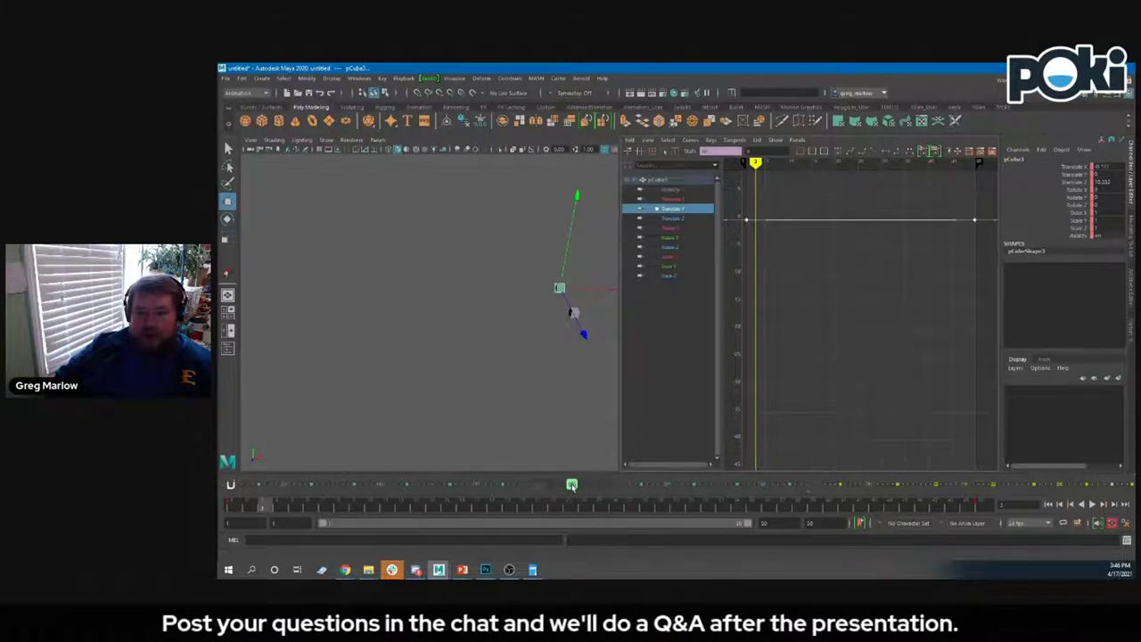
- Turn the cube's flat Translate Y curve into an irregular wave of in-between keys with auto tangents
drag(571, 485, 580, 485)
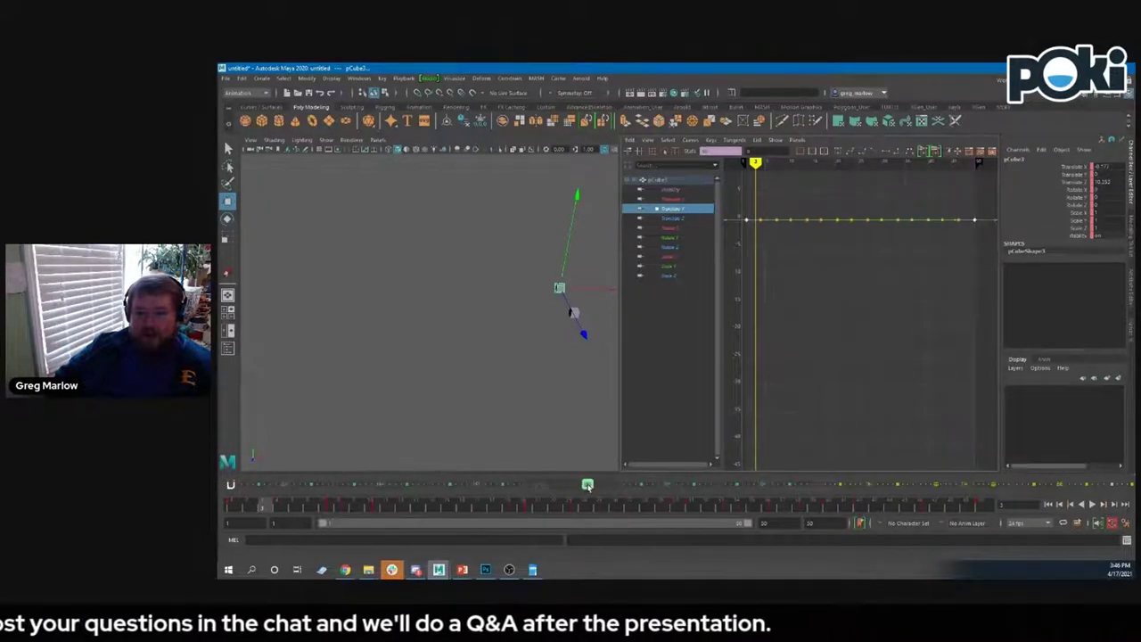
drag(588, 485, 590, 486)
mouse_move(385, 488)
mouse_down()
mouse_move(419, 486)
mouse_move(343, 485)
mouse_move(368, 484)
mouse_up()
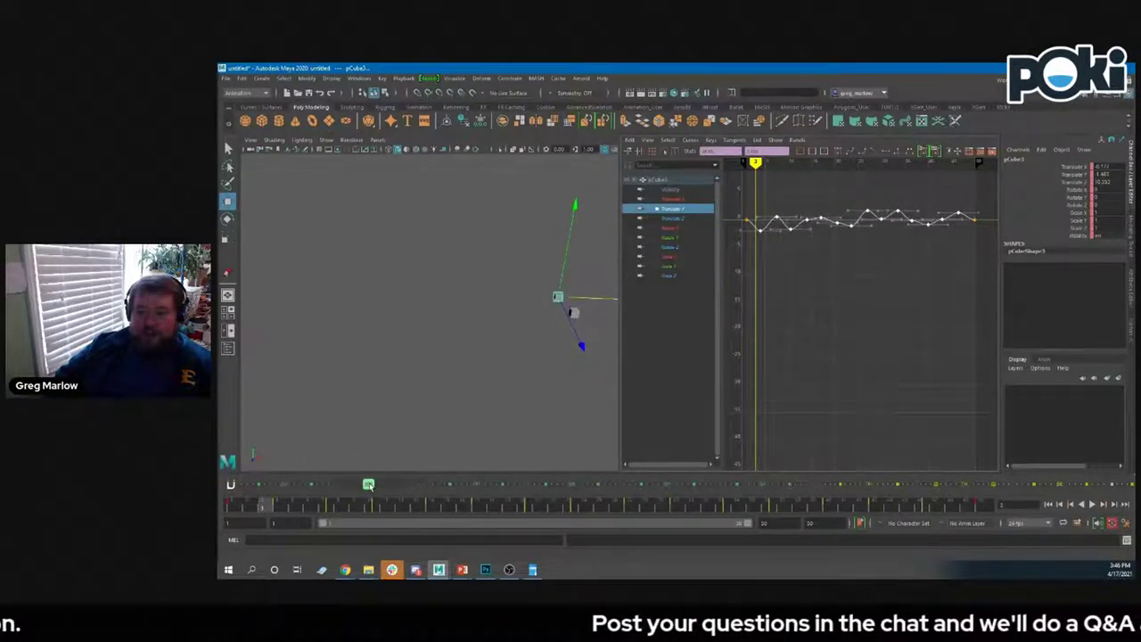
click(839, 152)
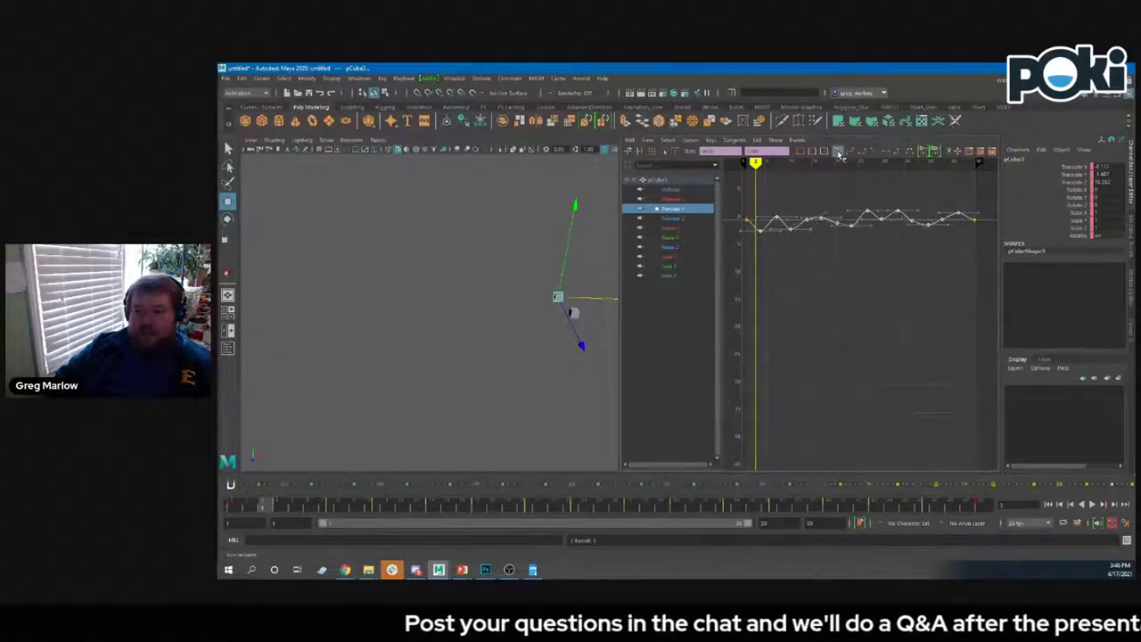
- Play back the cube animations to review their motion, including the jittery Translate X curve, and stop the playback
click(1093, 504)
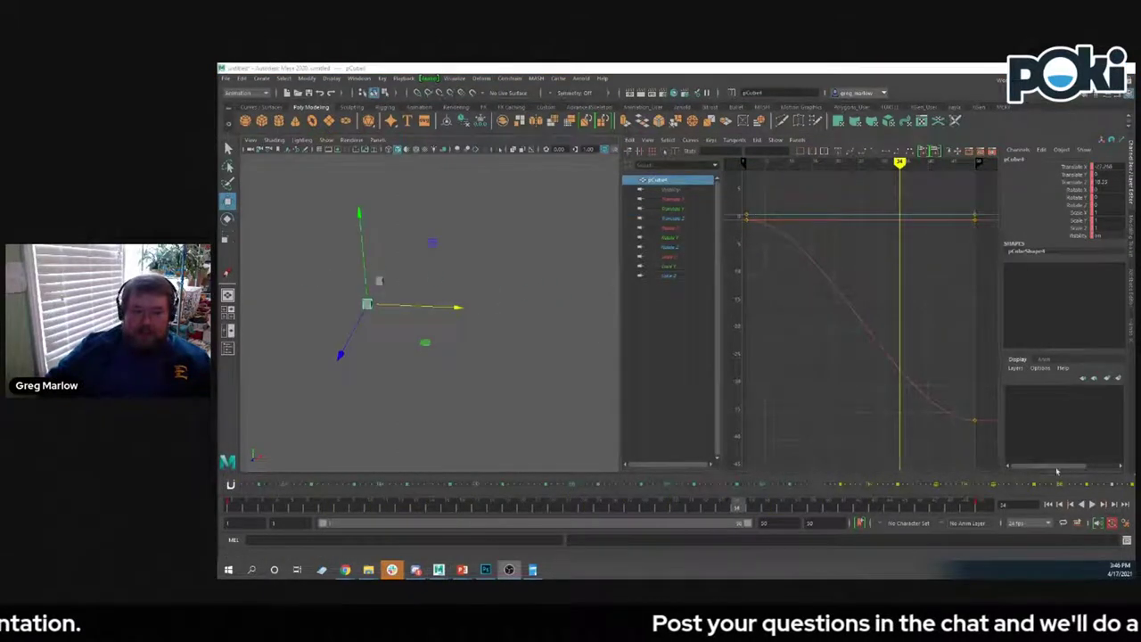
click(1093, 504)
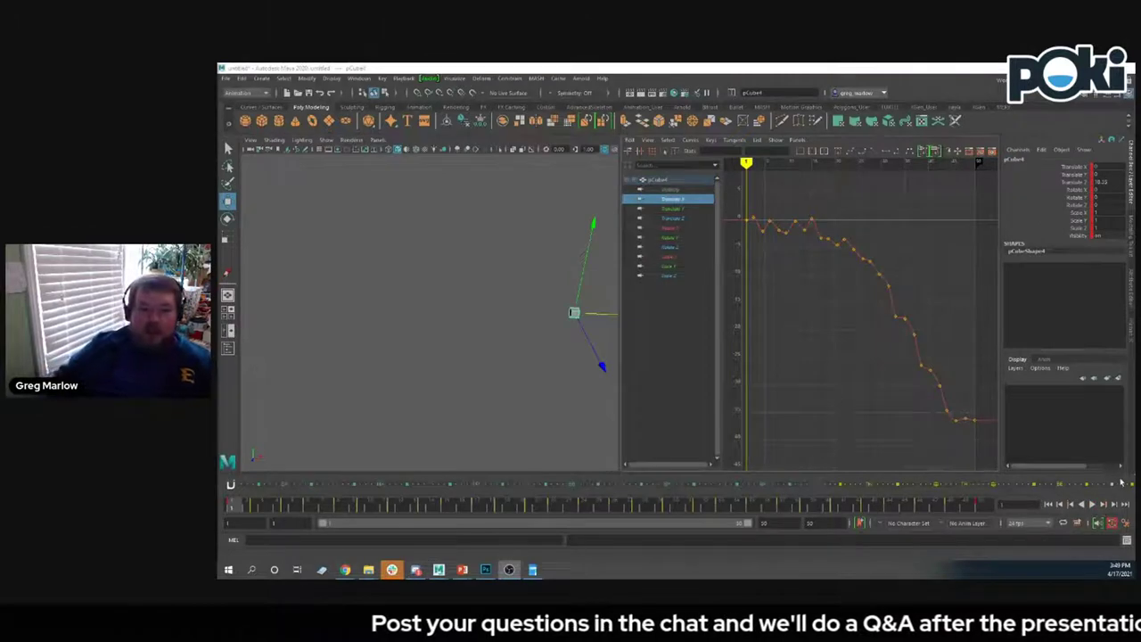
click(1093, 504)
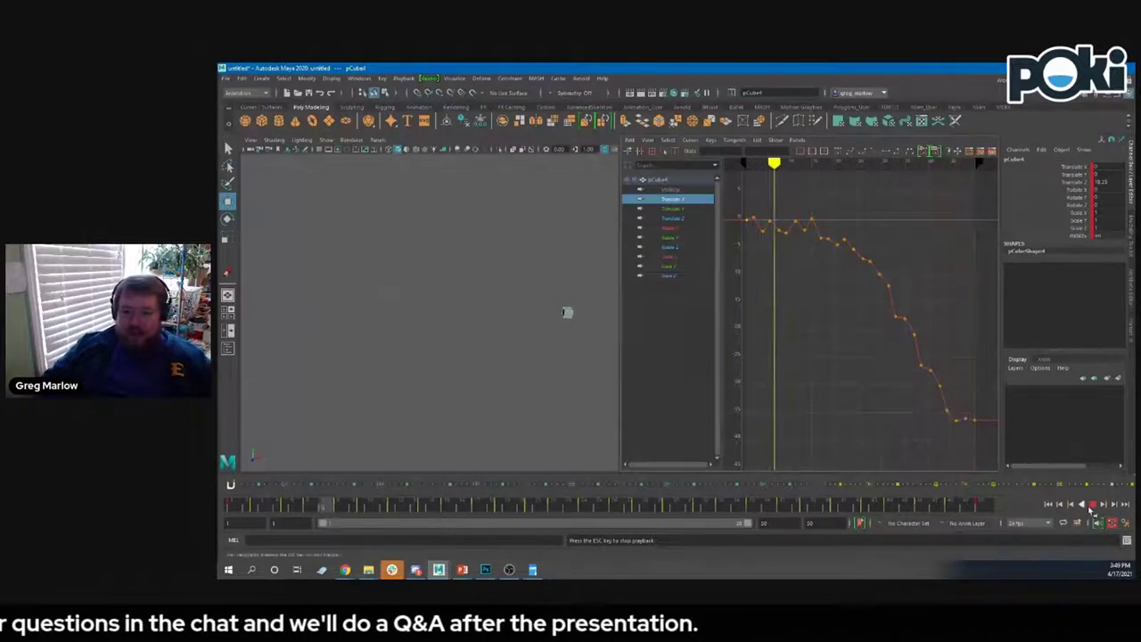
key(Escape)
- Select the keys of the cube's jittery Translate X curve and smooth out the noise
drag(836, 274, 968, 434)
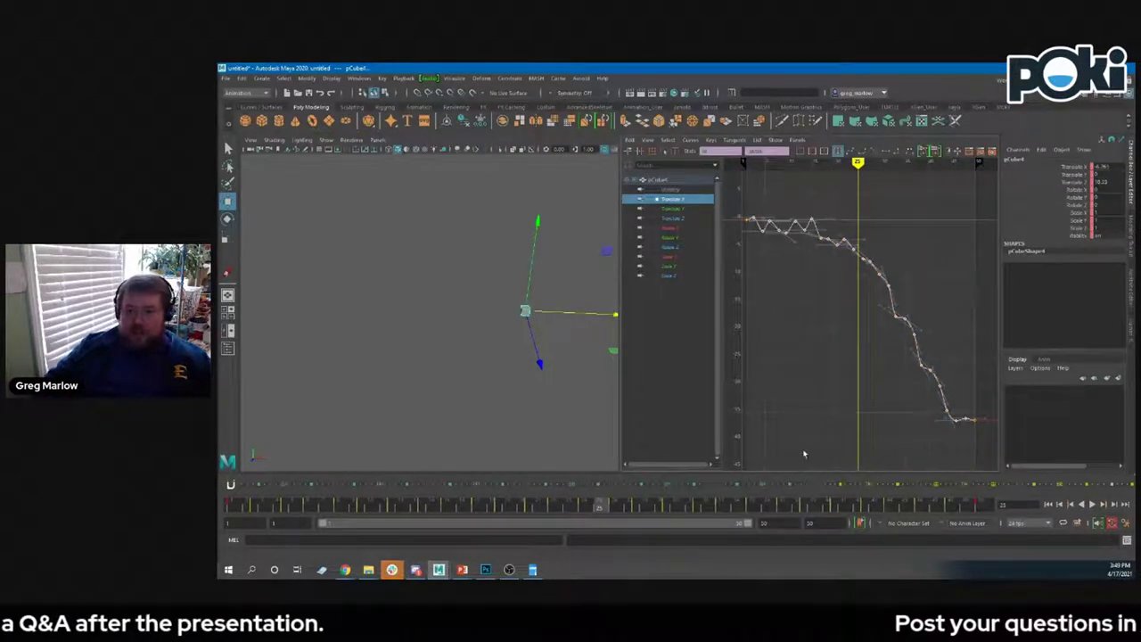
key(ctrl+z)
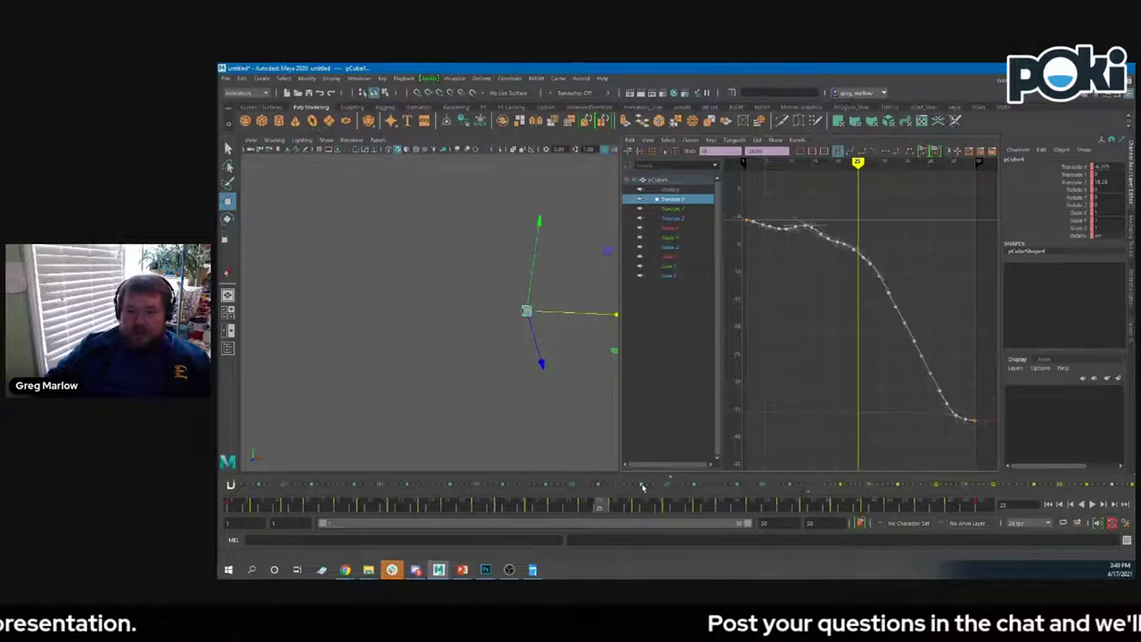
key(ctrl+z)
key(shift+z)
key(ctrl+z)
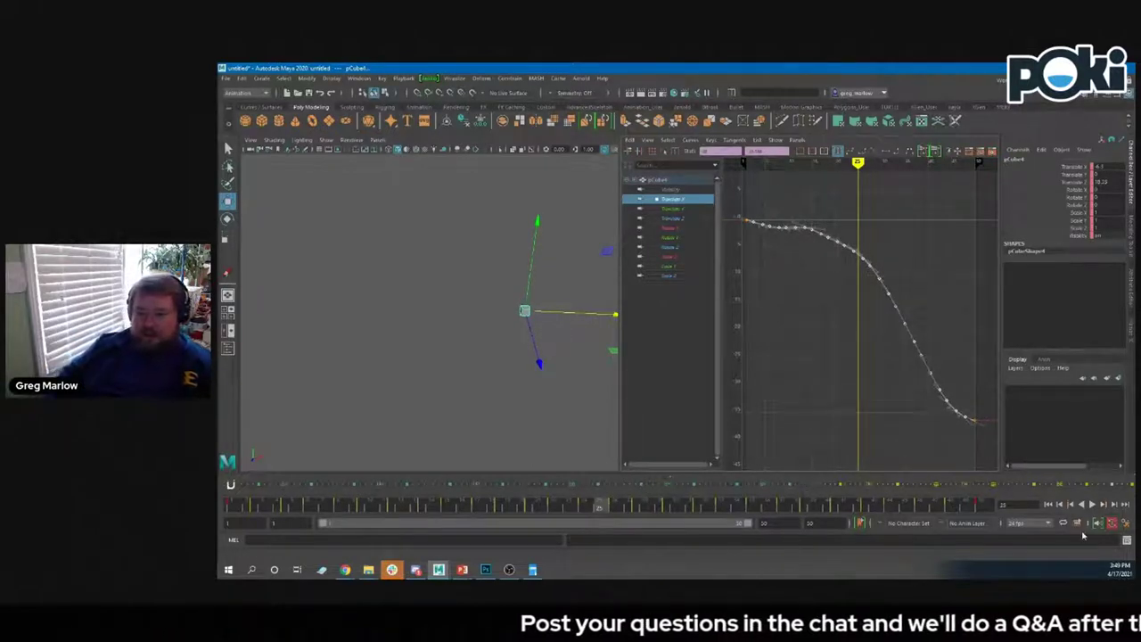
- Play the cube's smoothed Translate X motion from the first frame and stop it
click(1051, 505)
click(1094, 505)
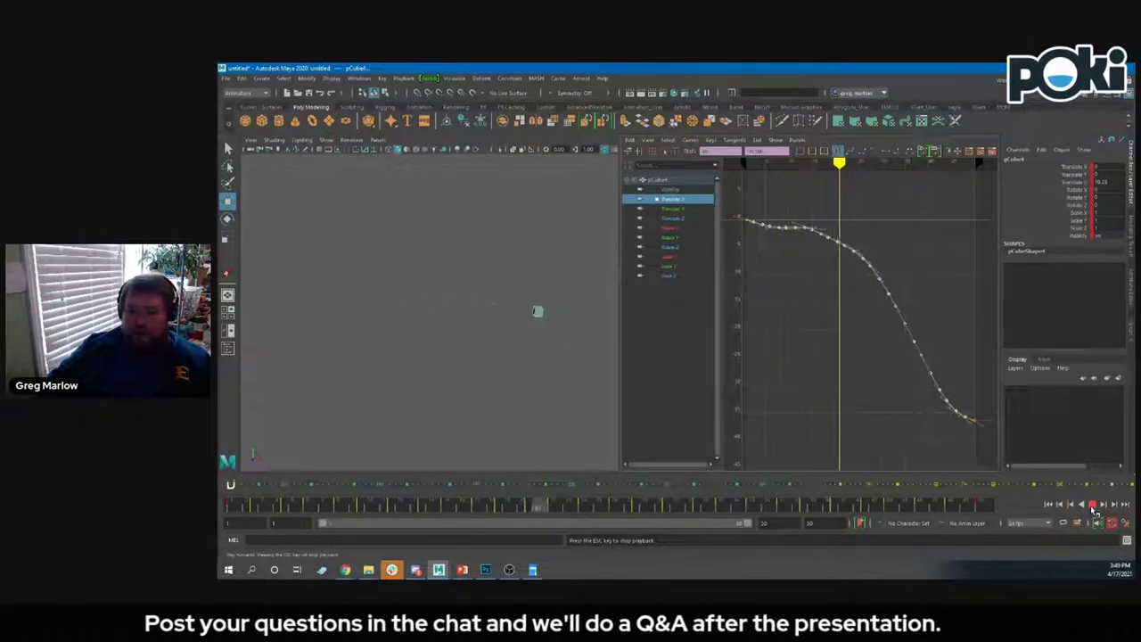
click(1093, 505)
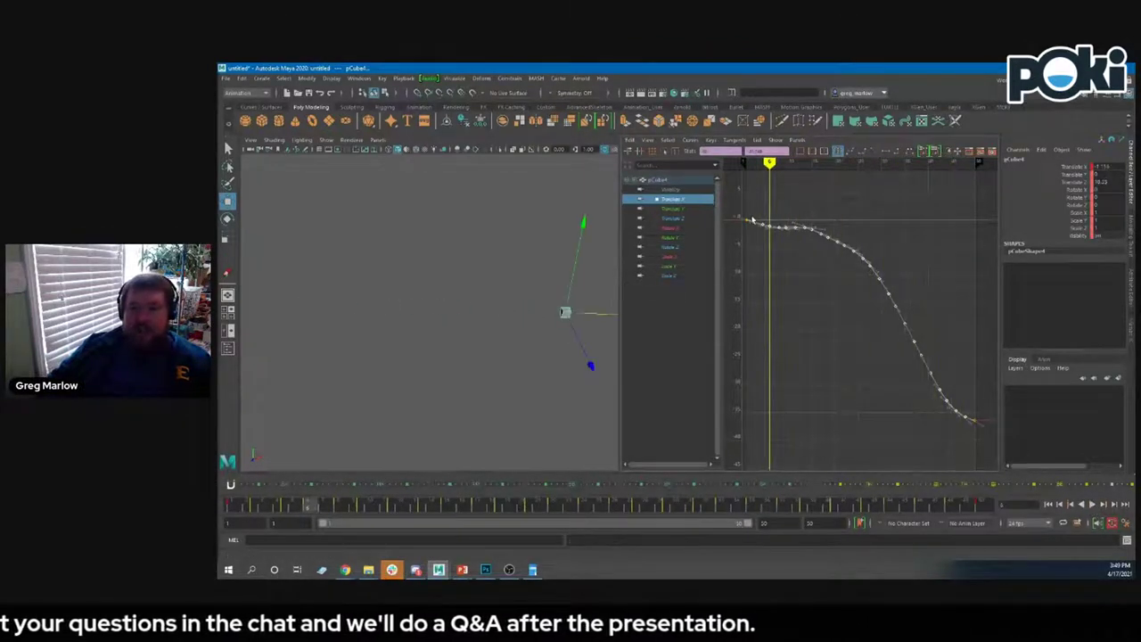
- Select the keys in the first half of the Translate X curve and reshape them into a clean ease out of the start
click(876, 285)
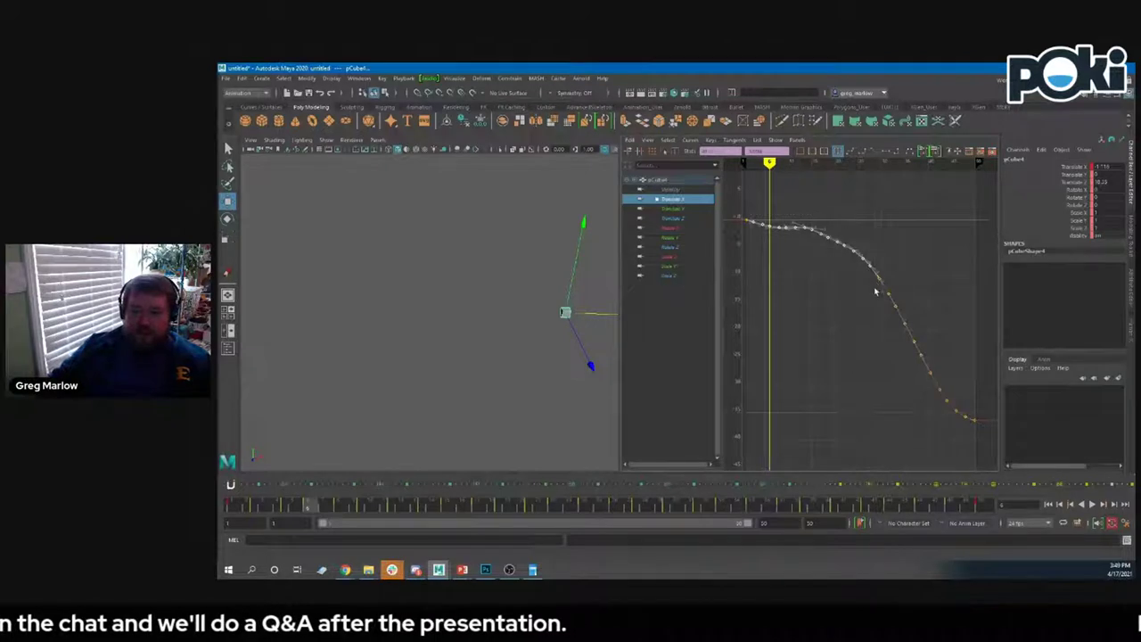
drag(1059, 486, 1047, 486)
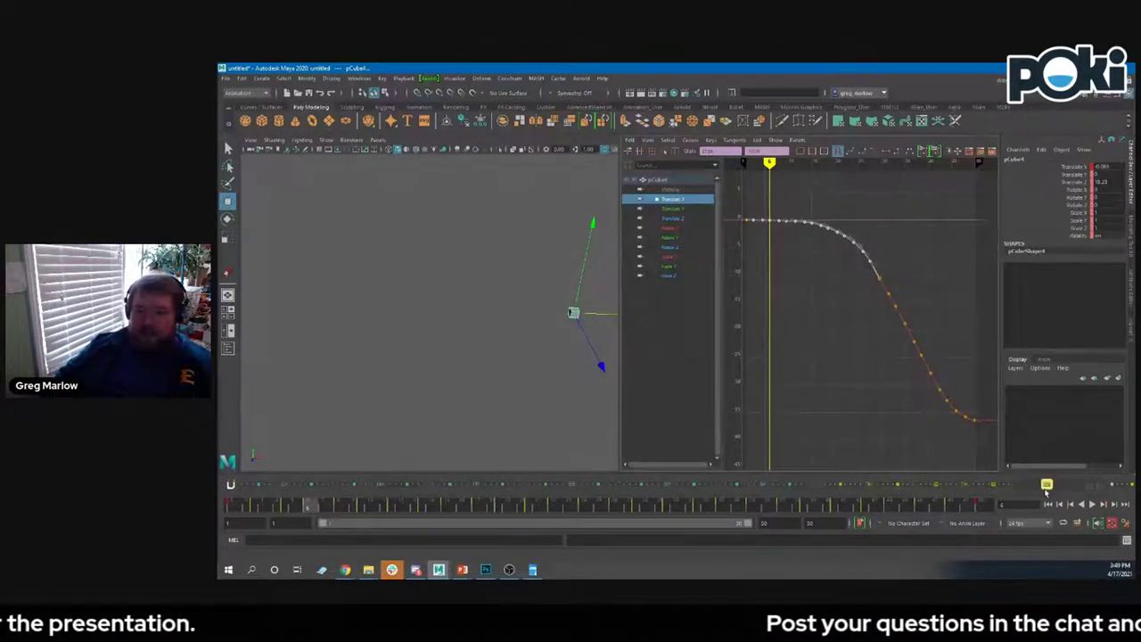
drag(290, 486, 269, 484)
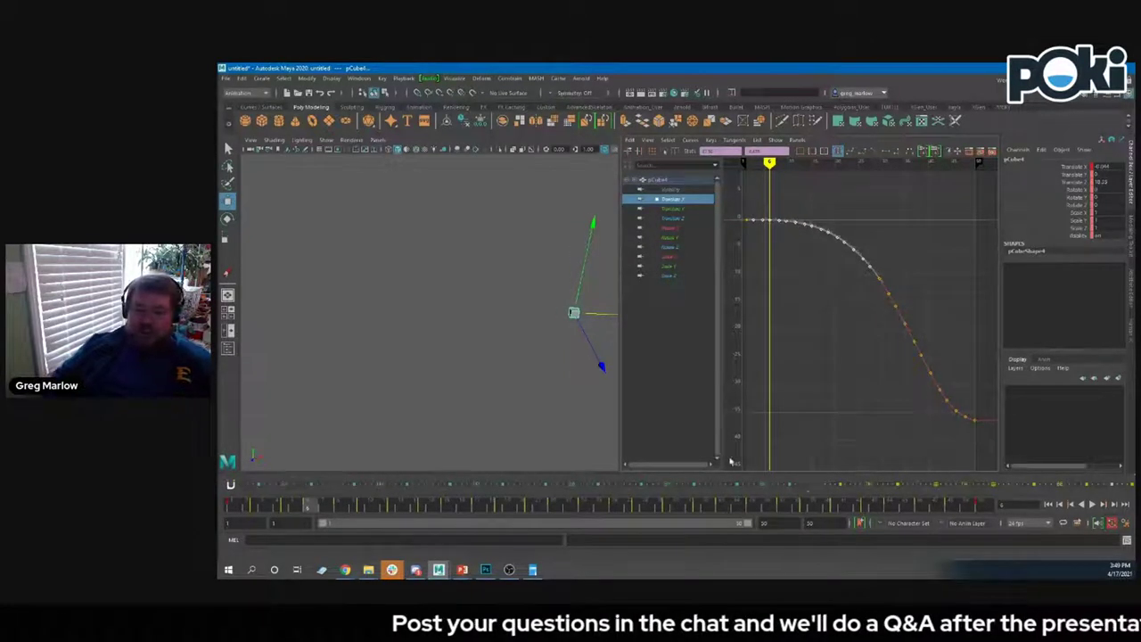
- Smooth the keys in the lower half of the Translate X curve and select the keys of its middle section
click(879, 268)
click(973, 432)
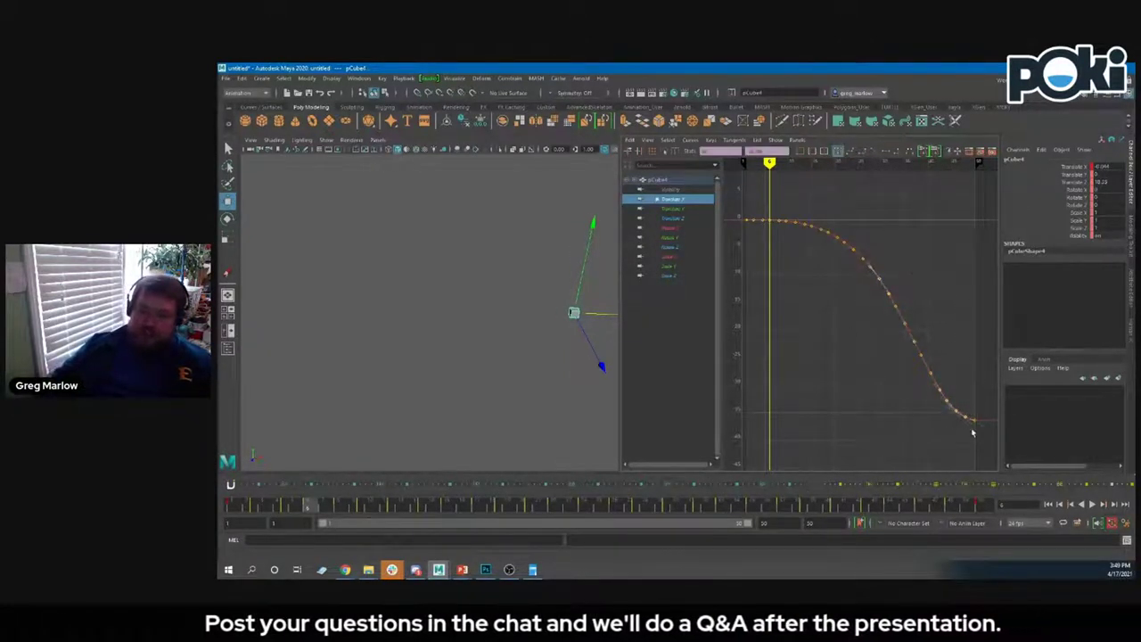
drag(284, 486, 296, 486)
drag(950, 399, 951, 400)
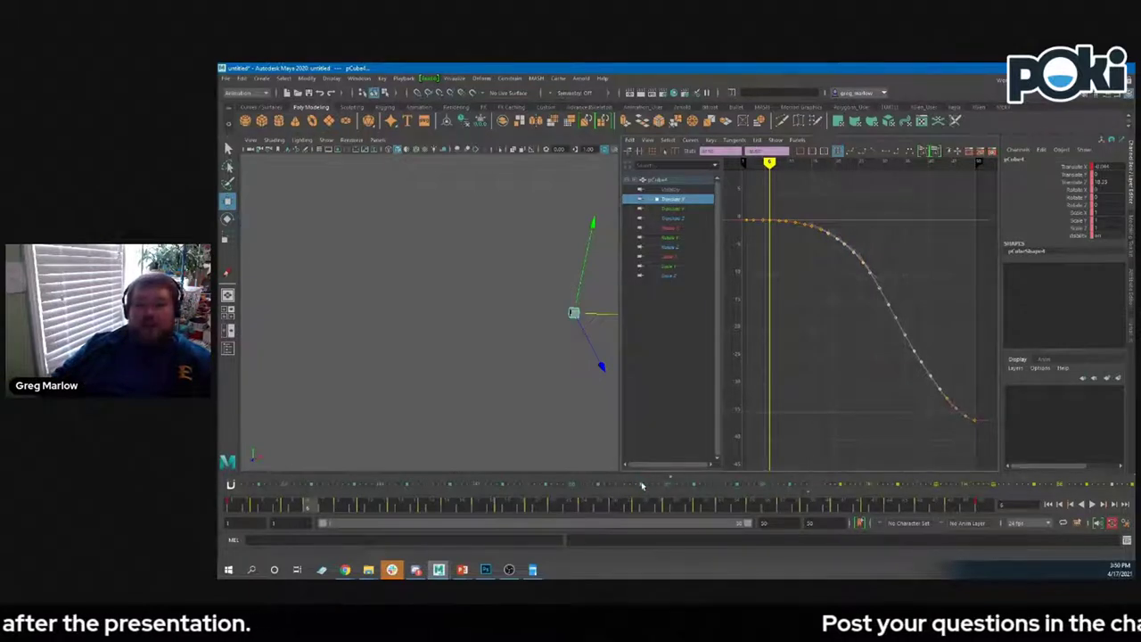
- Rewind the cube animation, play the refined Translate X motion, and stop the playback
click(1059, 504)
click(1095, 504)
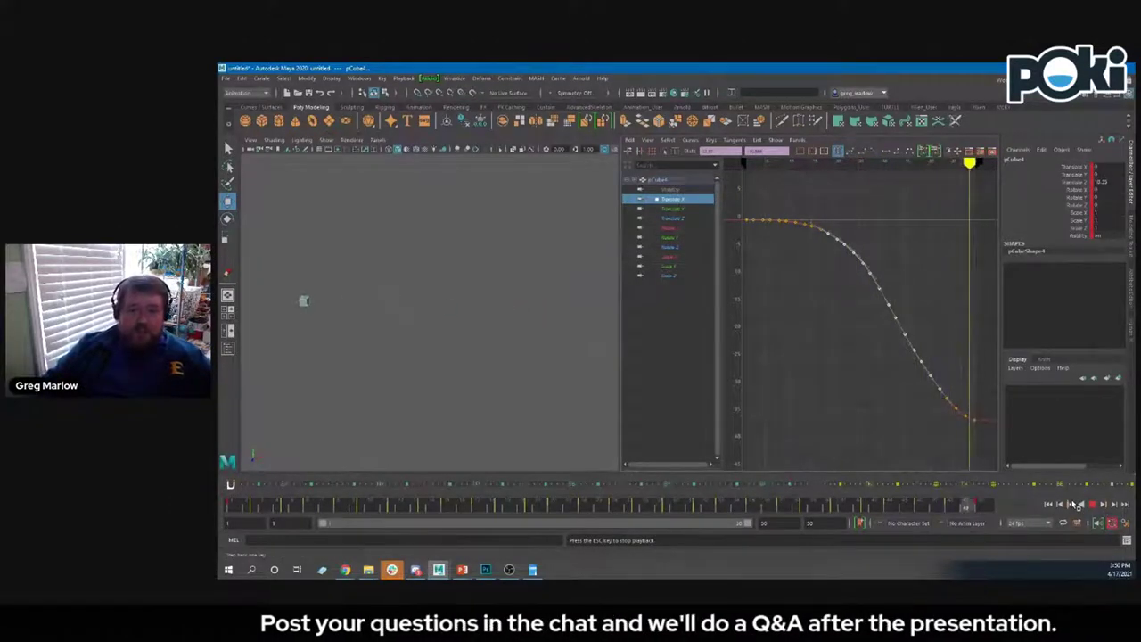
key(Escape)
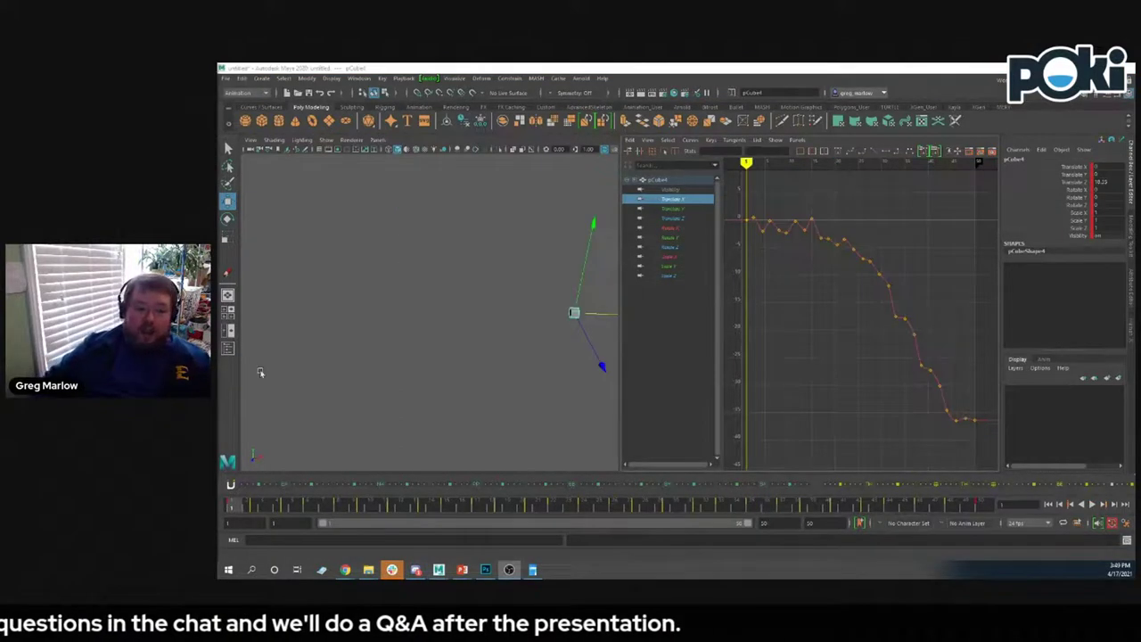
key(alt+v)
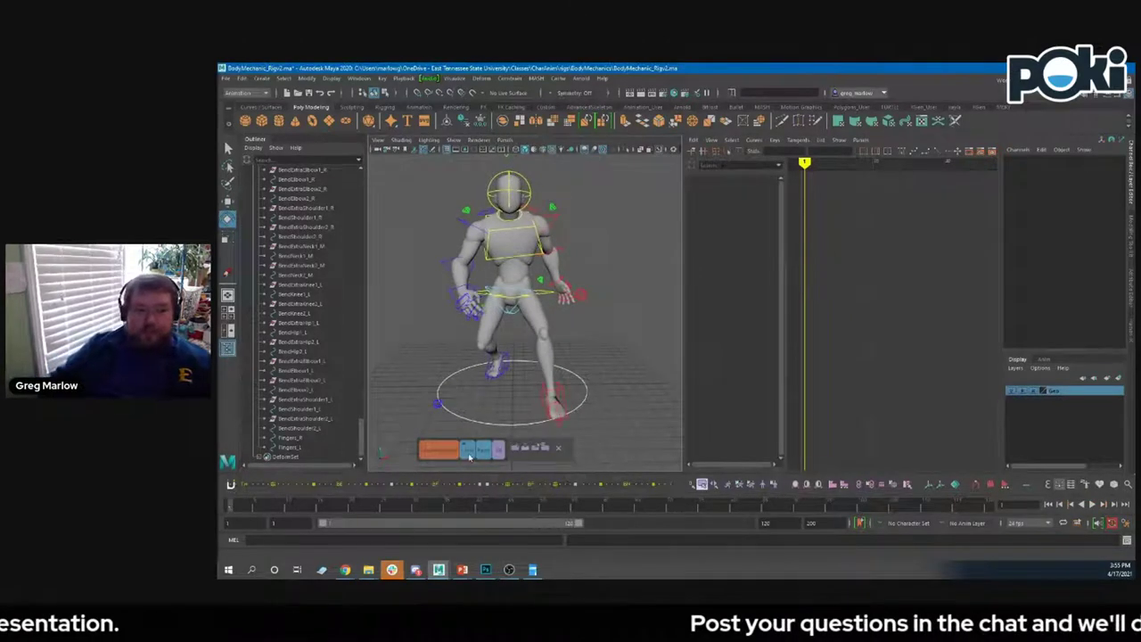
- Undo the move and rotation tried on the character's root control at frame 20
drag(589, 278, 548, 317)
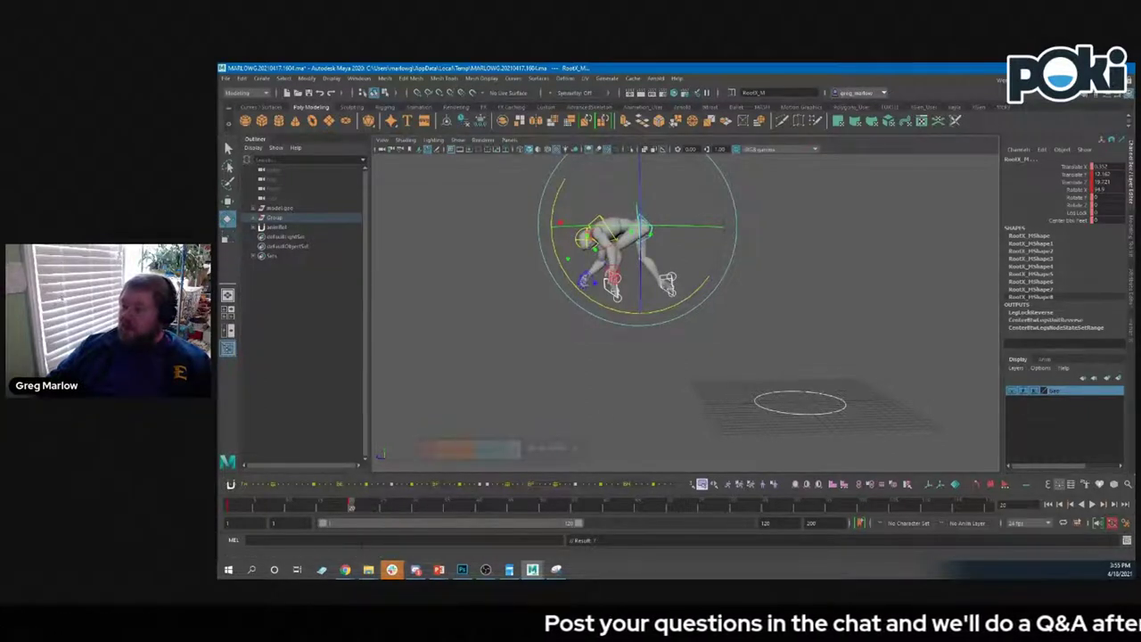
key(ctrl+z)
key(ctrl+z)
key(ctrl+z)
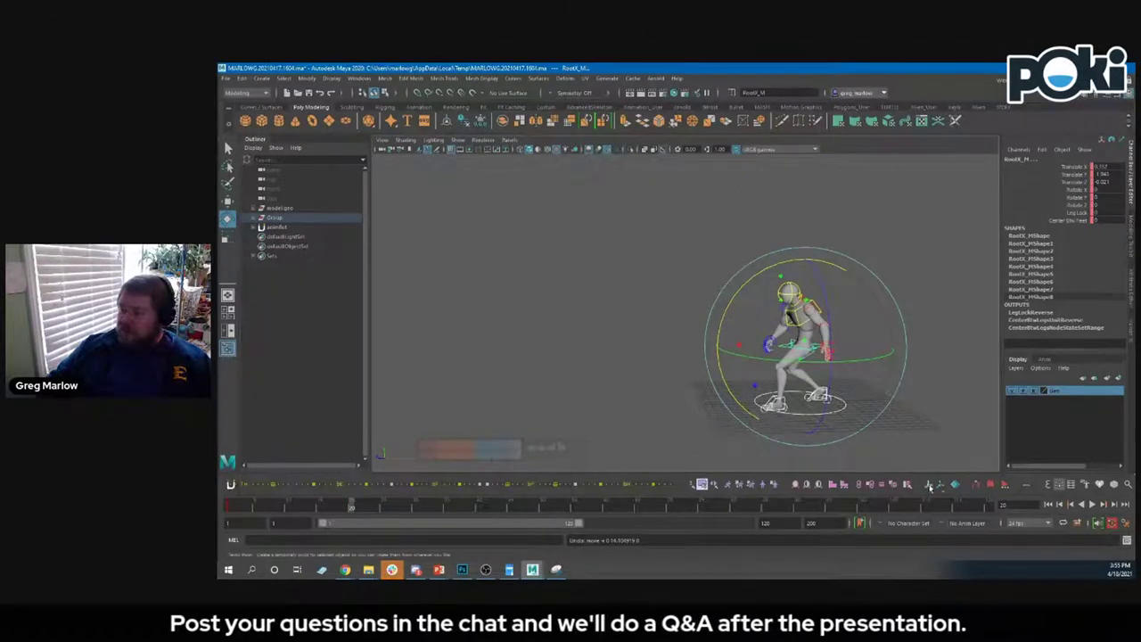
- Create a temporary animBot pivot for the character's root control and place it well in front of the character, below hip height
click(928, 485)
drag(749, 349, 559, 354)
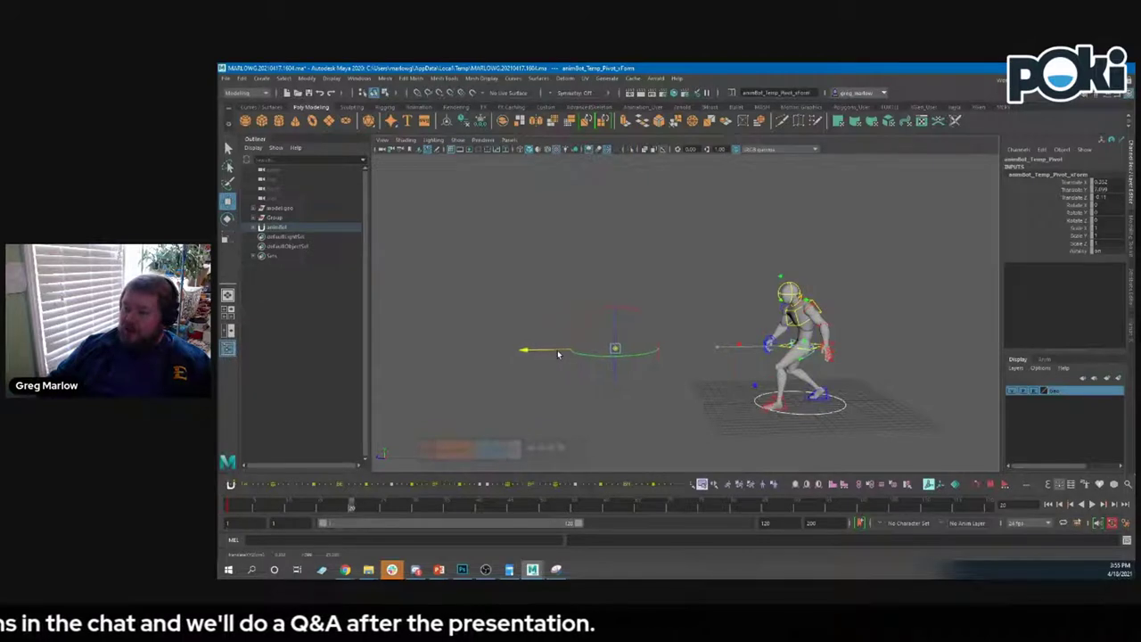
drag(610, 295, 615, 348)
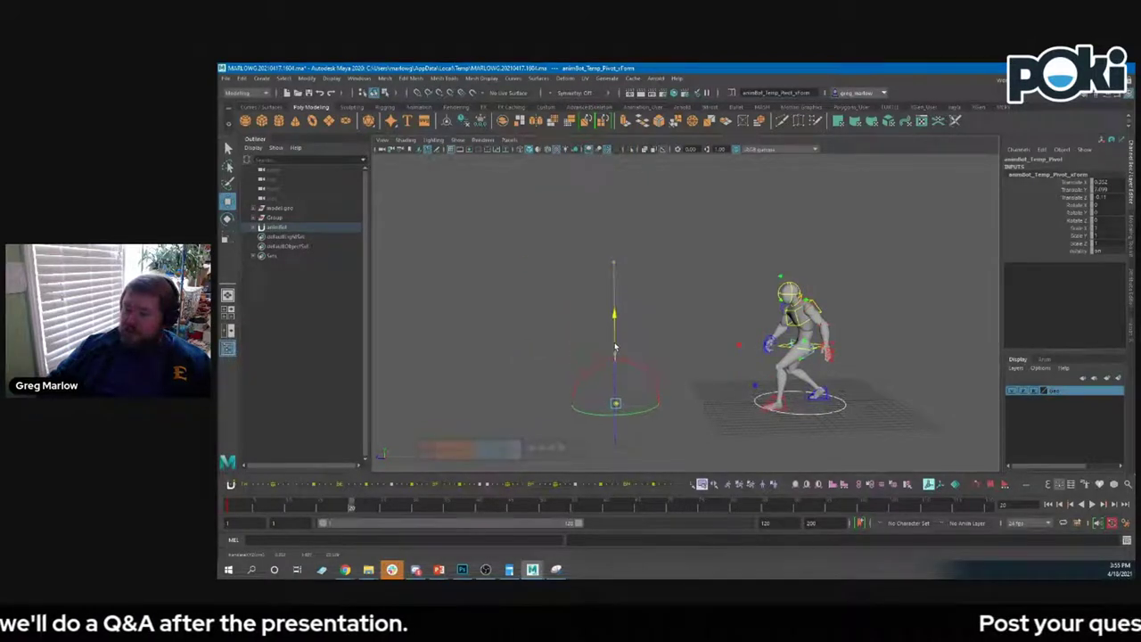
- Rotate the character around the temporary pivot at frame 20, frame 40 and midway between them, and scrub back to frame 1
key(e)
drag(682, 353, 566, 337)
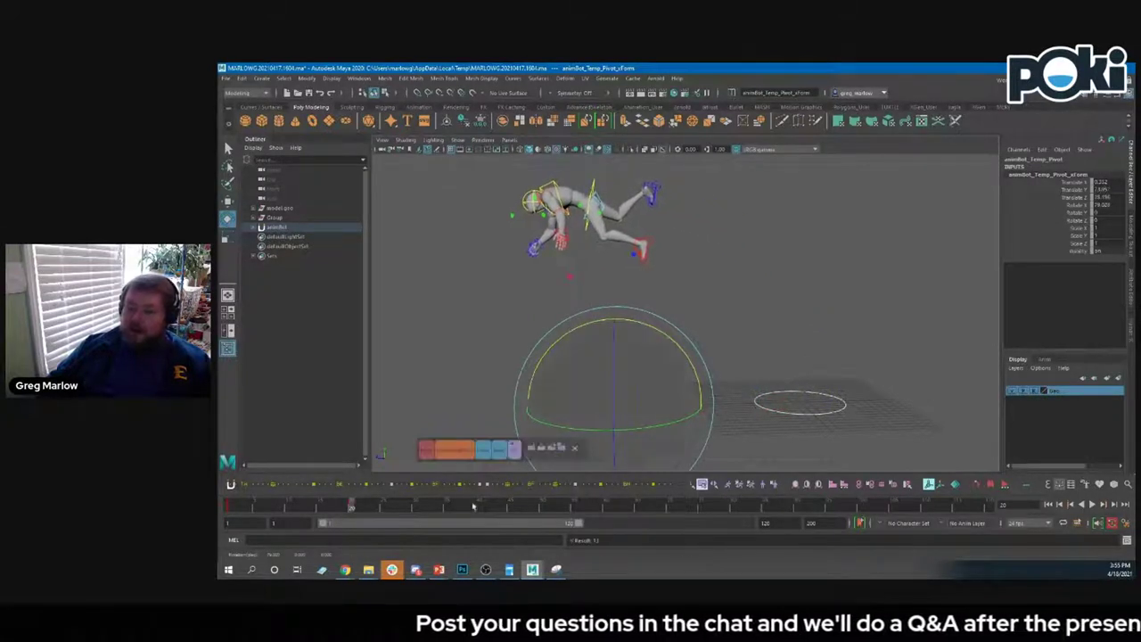
drag(352, 507, 479, 505)
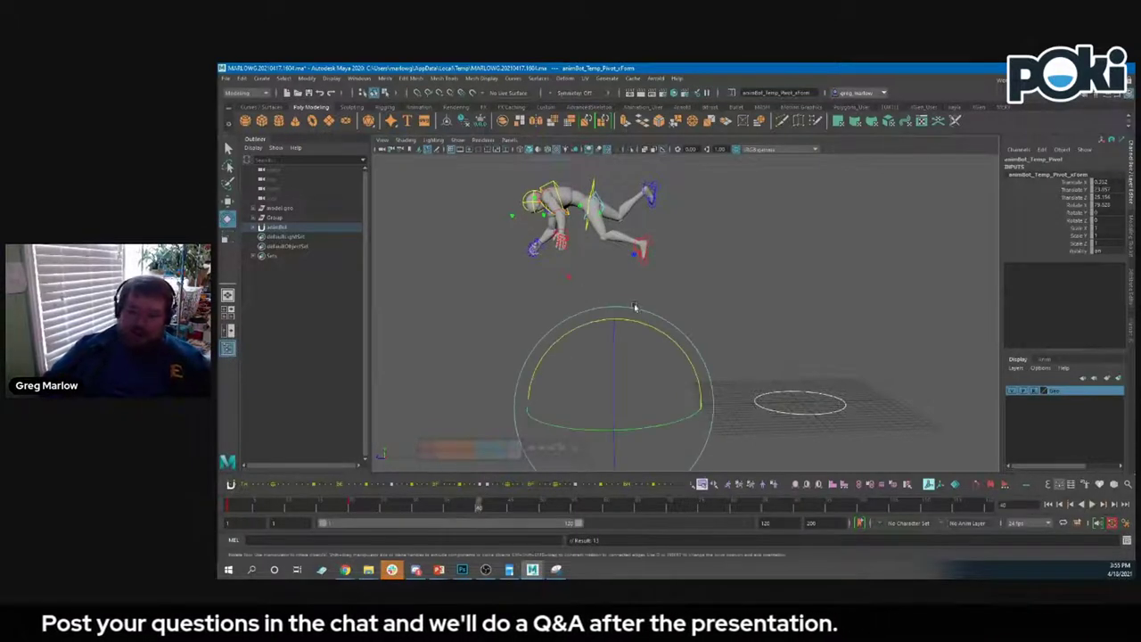
drag(639, 321, 556, 337)
drag(430, 505, 414, 506)
drag(665, 326, 651, 366)
mouse_move(399, 509)
mouse_down()
mouse_move(230, 510)
mouse_move(611, 540)
mouse_move(419, 506)
mouse_move(231, 507)
mouse_up()
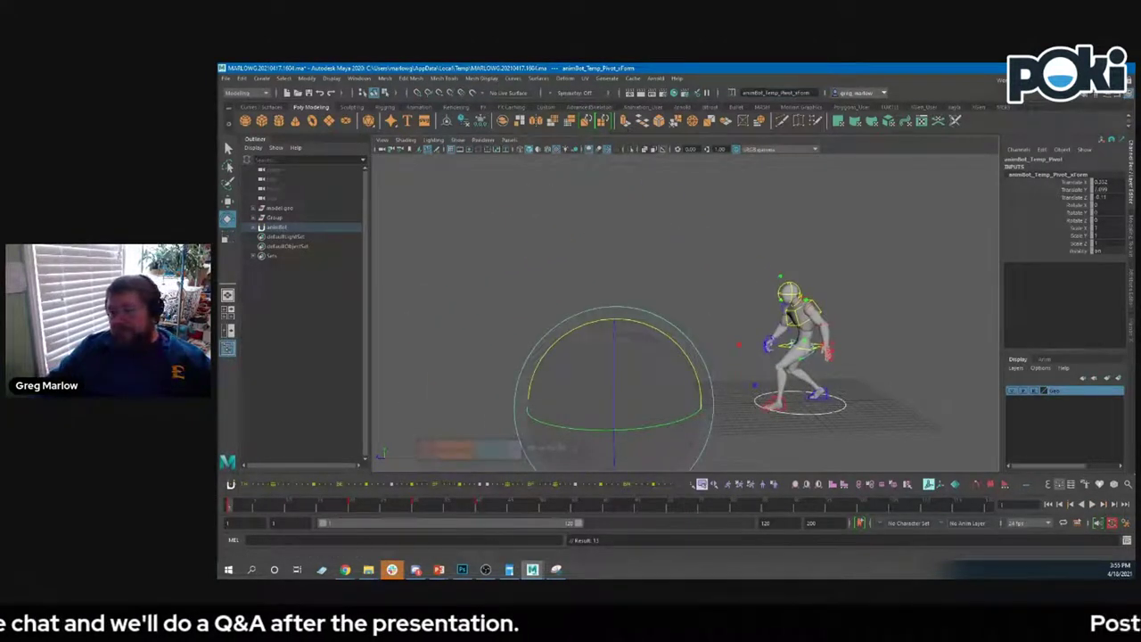
key(ctrl+z)
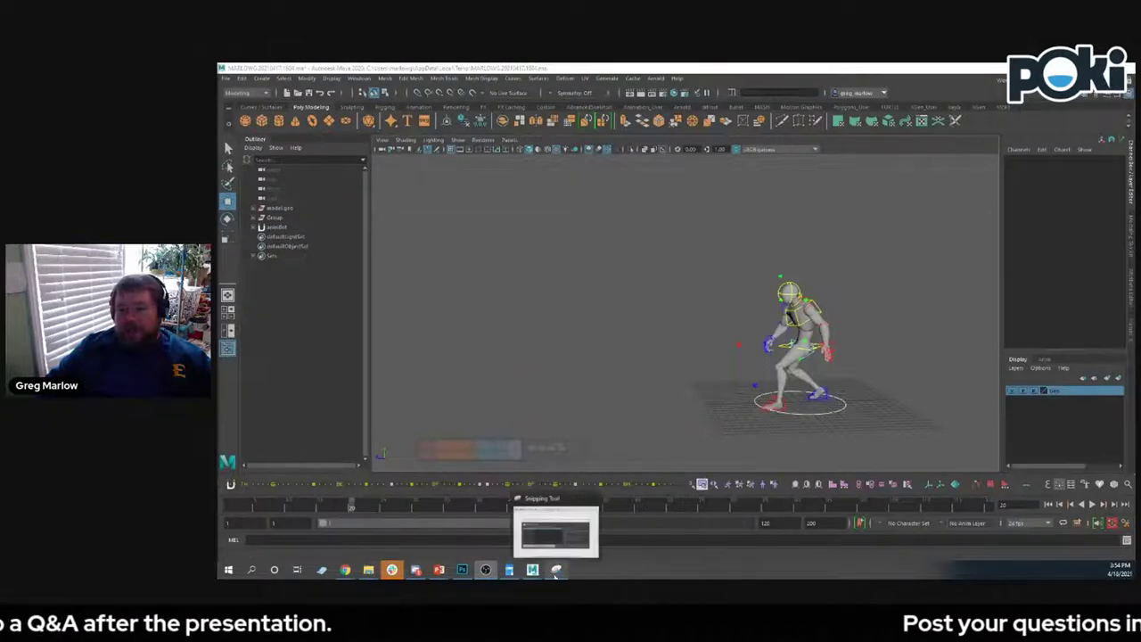
click(557, 569)
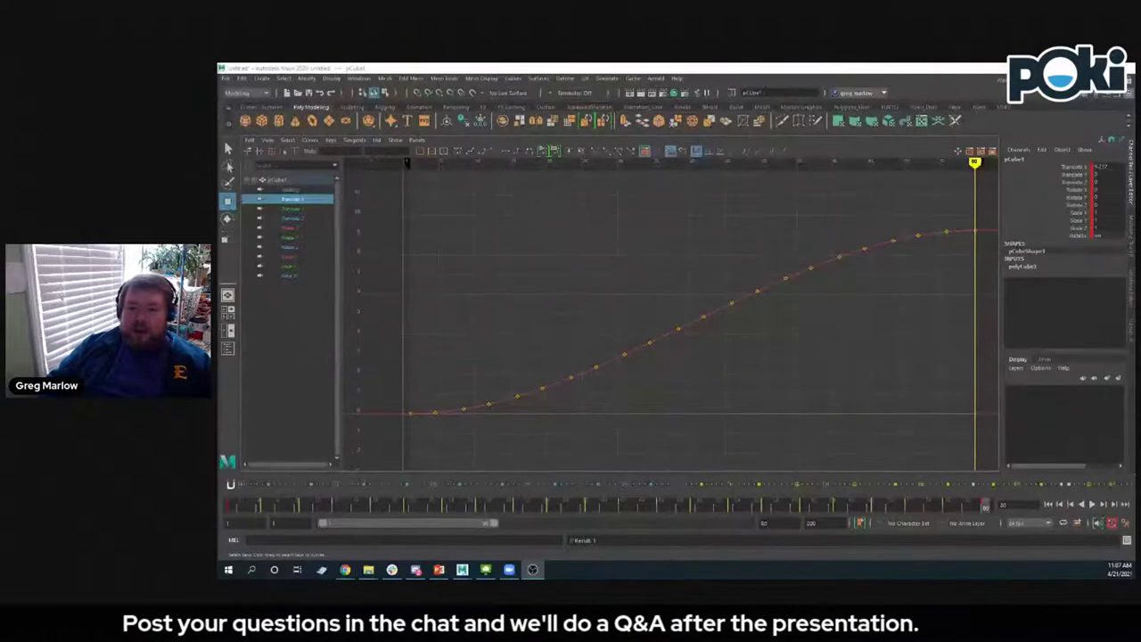
- Select the keys in the upper half of the Translate X curve, try moving them uniformly, and undo the move
drag(630, 194, 971, 364)
mouse_move(788, 322)
middle_down()
mouse_move(787, 422)
mouse_move(798, 283)
mouse_move(782, 449)
mouse_move(803, 311)
middle_up()
key(ctrl+z)
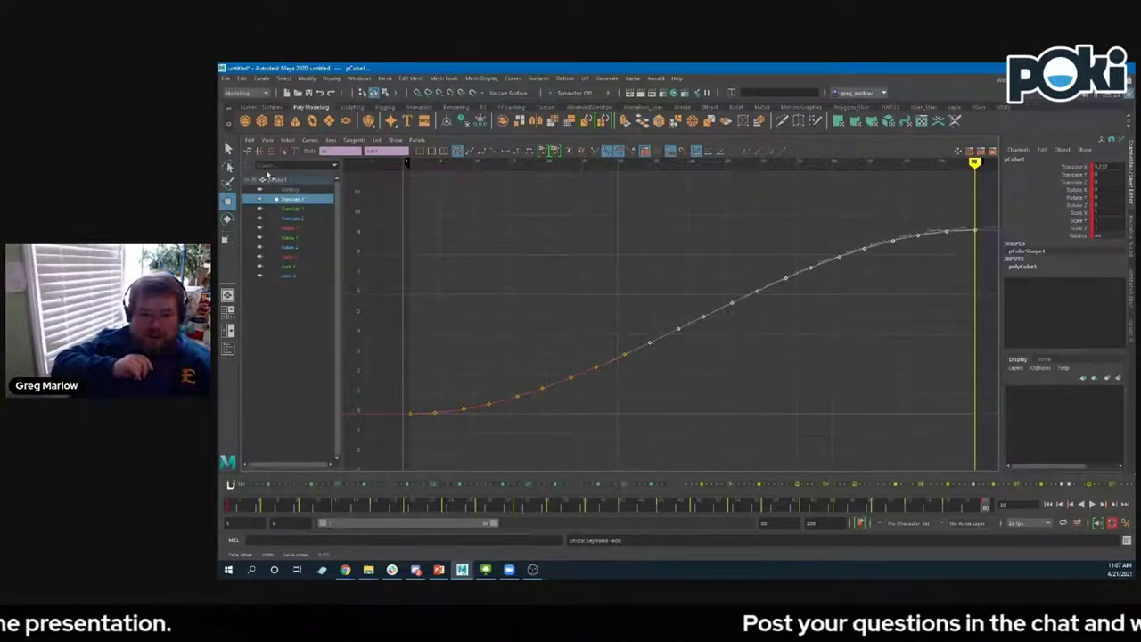
- Set the Move Keys Tool's falloff to Linear and reshape the selected keys by lowering the end and raising a peak near frame 70
click(248, 140)
mouse_move(313, 227)
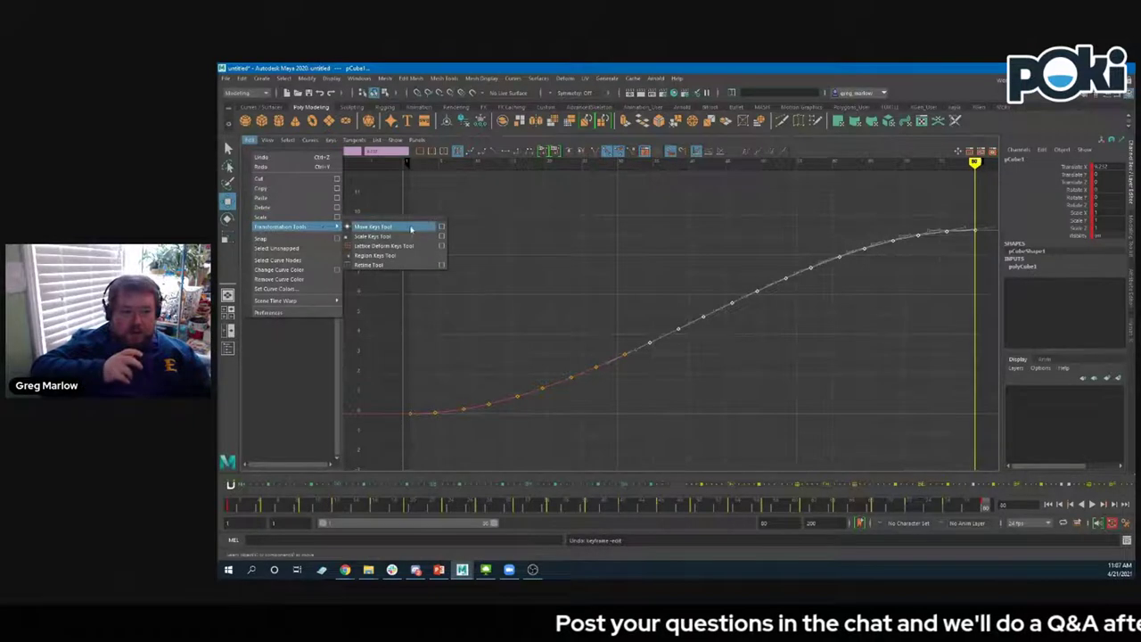
click(440, 227)
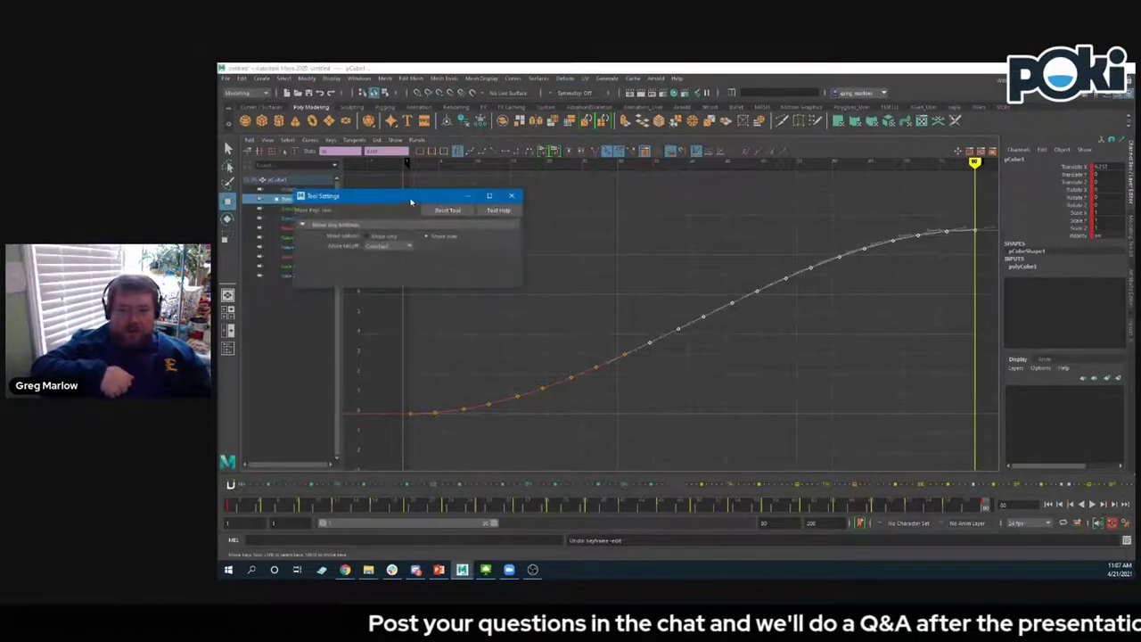
drag(411, 201, 508, 172)
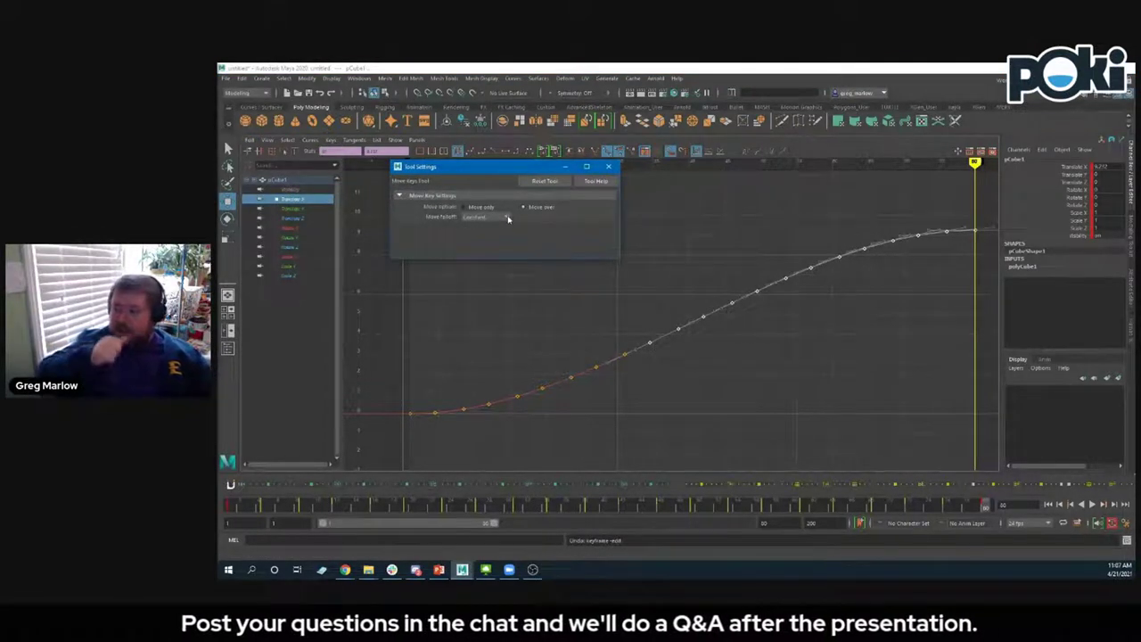
click(506, 218)
click(499, 228)
drag(978, 235, 959, 257)
drag(810, 285, 902, 231)
- Set the move falloff to Exponential, pull a deep dip into the selected section, raise the keys beyond it, and deselect the curve
click(486, 217)
click(486, 217)
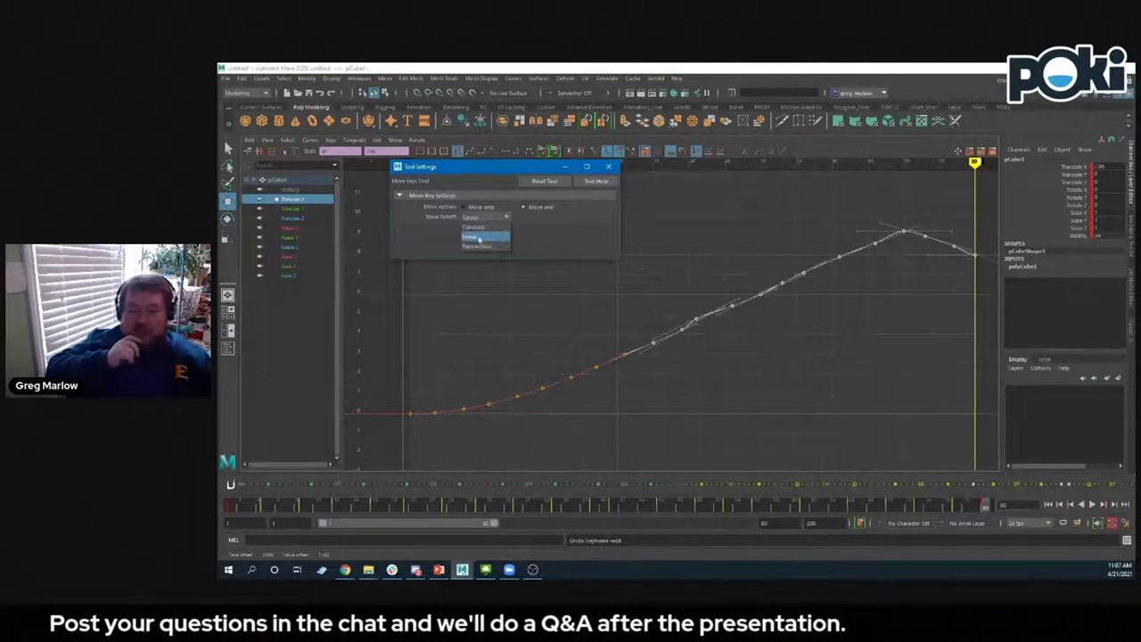
click(481, 246)
drag(774, 288, 777, 413)
drag(870, 262, 870, 252)
click(761, 330)
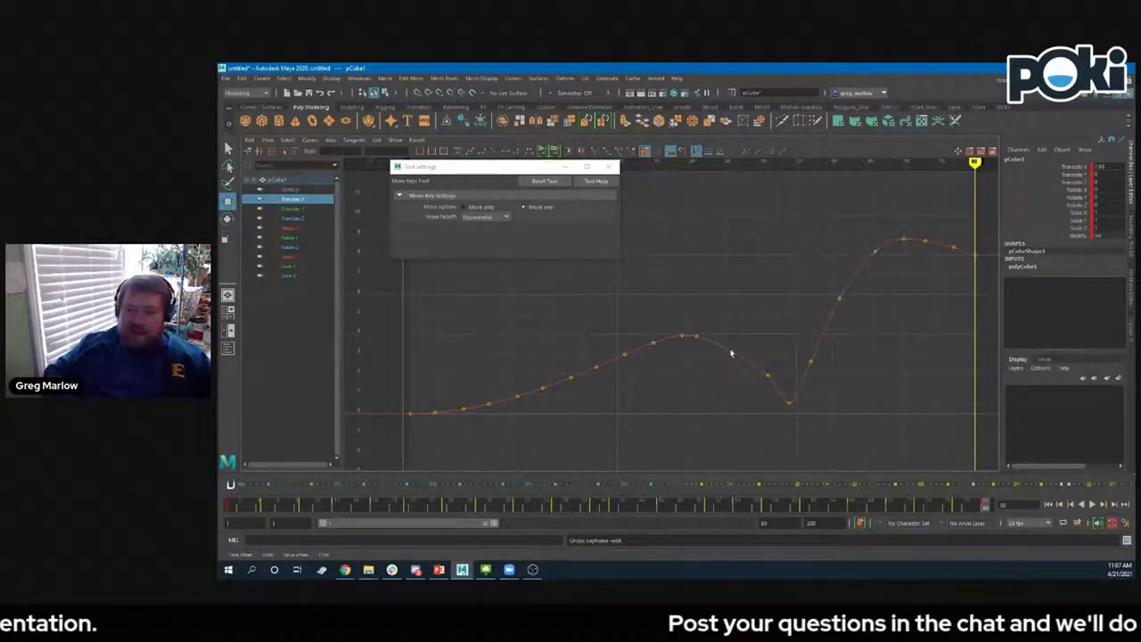
click(732, 347)
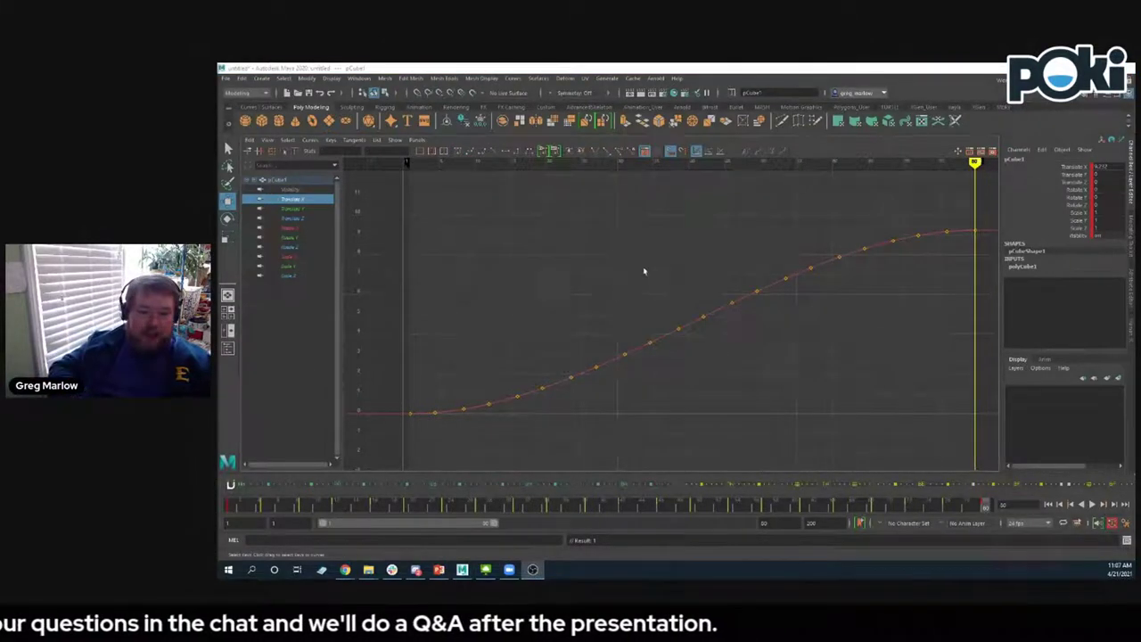
- Select the upper-half keys of the Translate X curve, test moving them together, and undo that move
drag(632, 199, 928, 330)
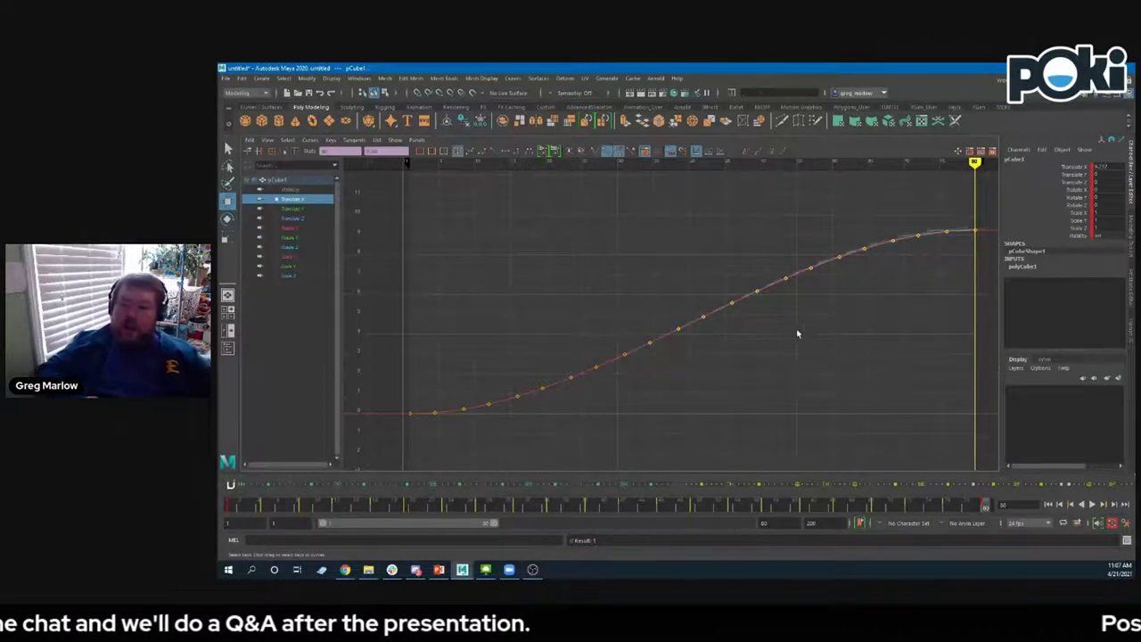
mouse_move(789, 322)
middle_down()
mouse_move(788, 434)
mouse_move(795, 291)
mouse_move(785, 437)
mouse_move(802, 308)
middle_up()
key(ctrl+z)
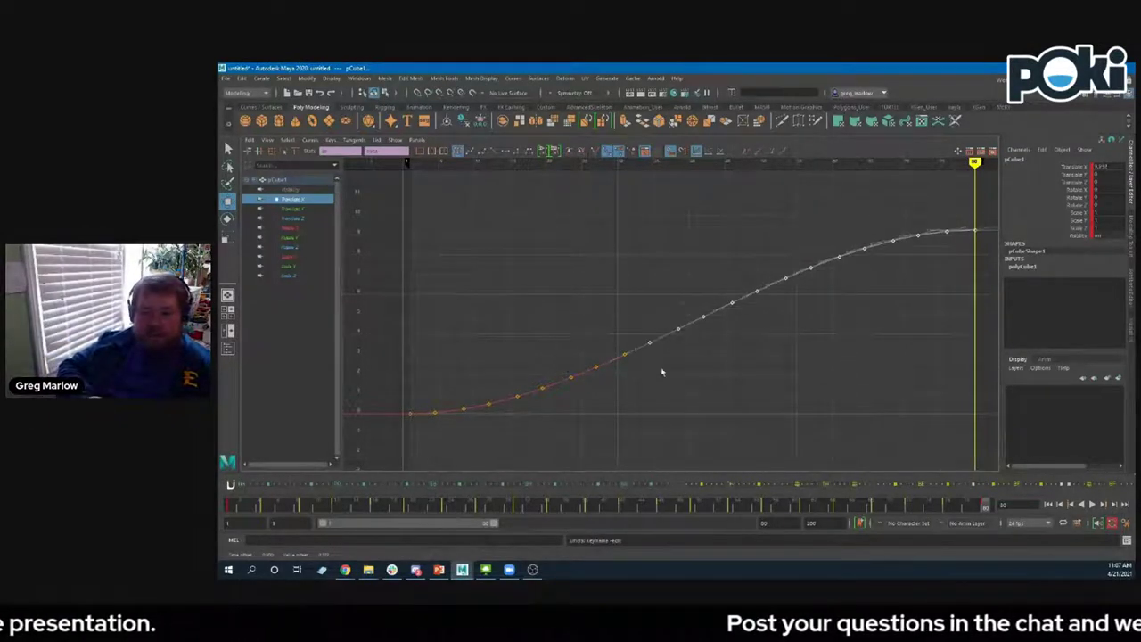
- Switch the Move Keys Tool's falloff to Linear, lower the curve's final key, and pull the neighbouring keys into a peak near frame 70
click(249, 140)
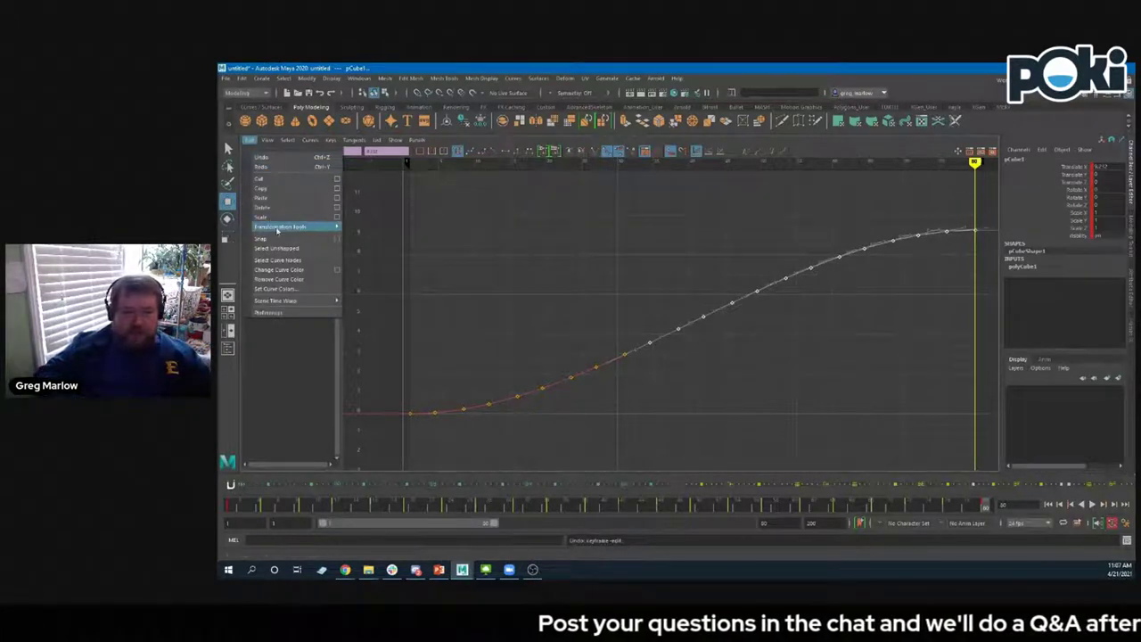
mouse_move(294, 226)
click(440, 230)
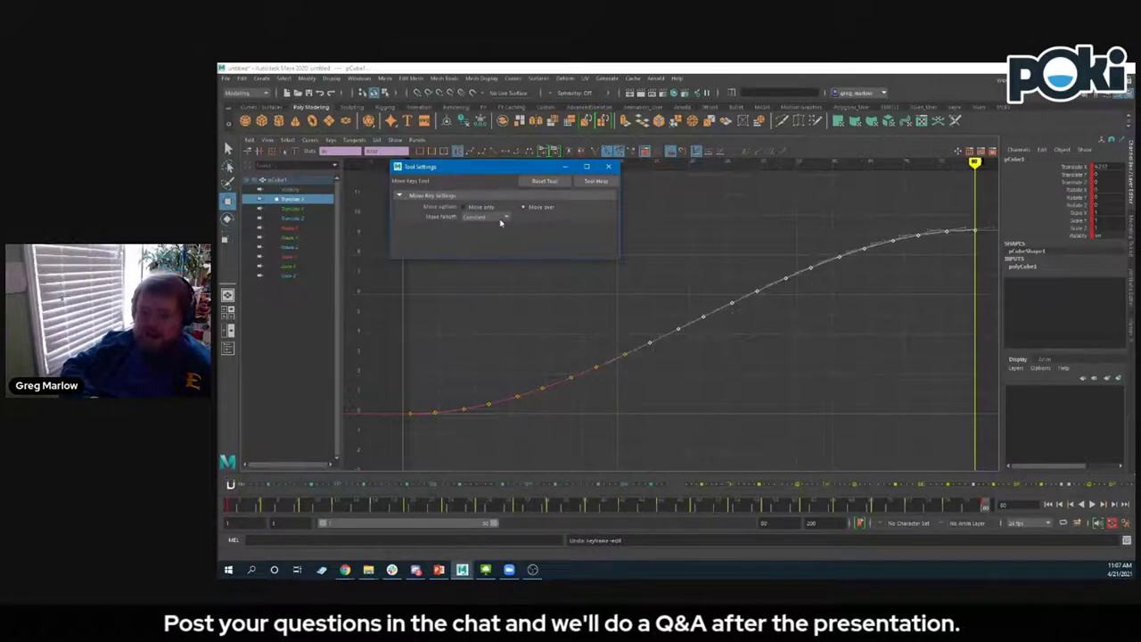
click(508, 218)
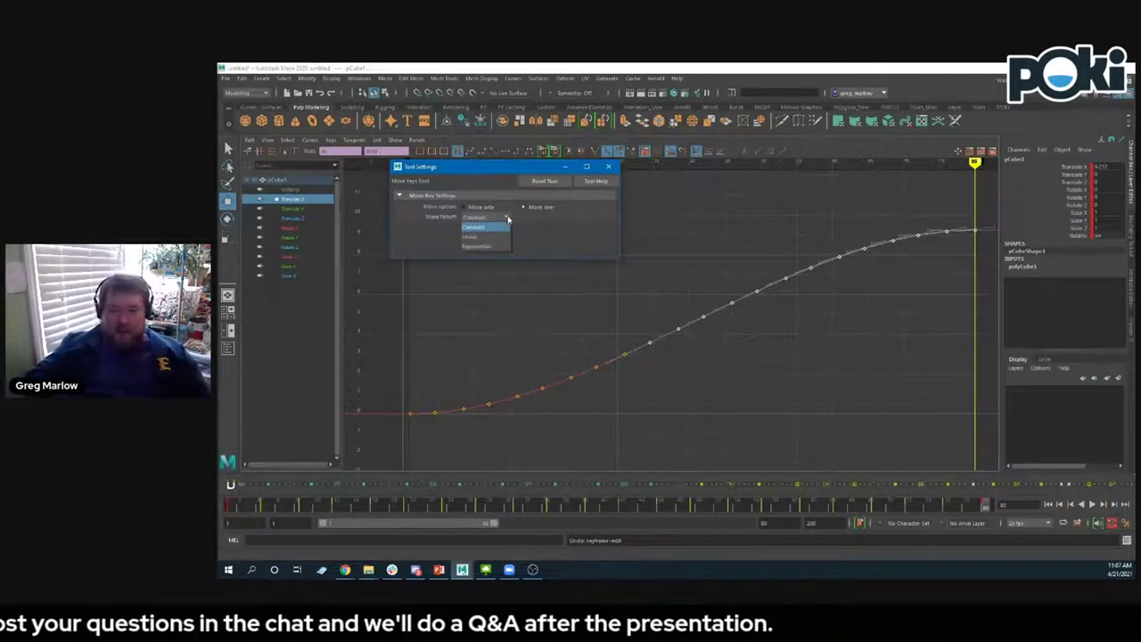
click(495, 240)
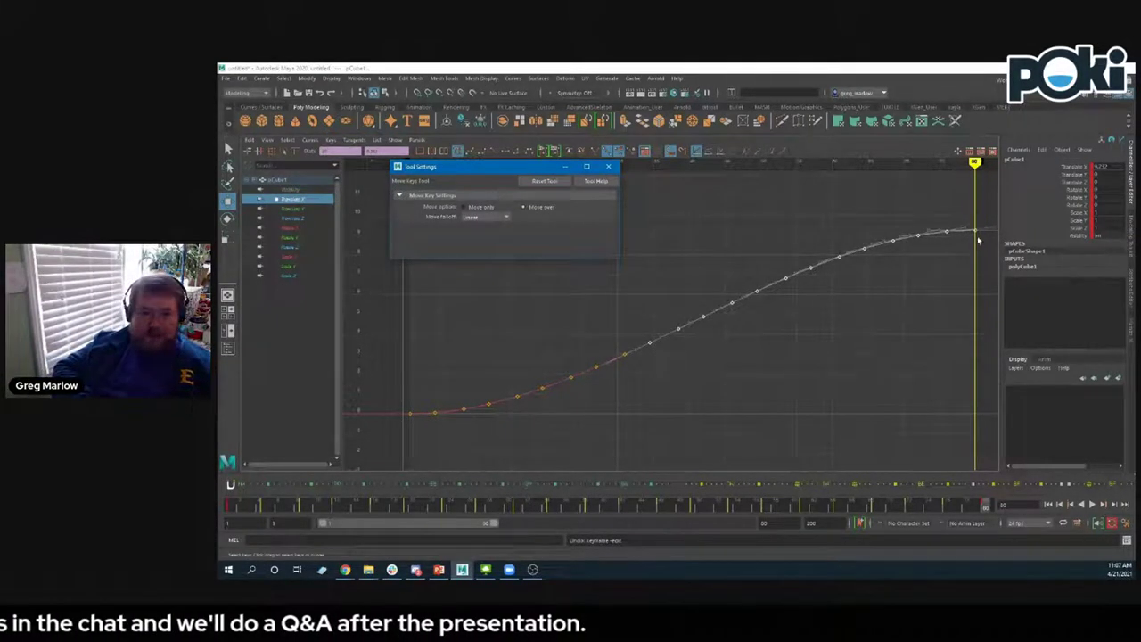
drag(977, 234, 954, 255)
drag(809, 285, 902, 231)
- Switch the falloff to Exponential, drop the curve into a dip near frame 54, lift the keys after it, and clear the selection
click(482, 225)
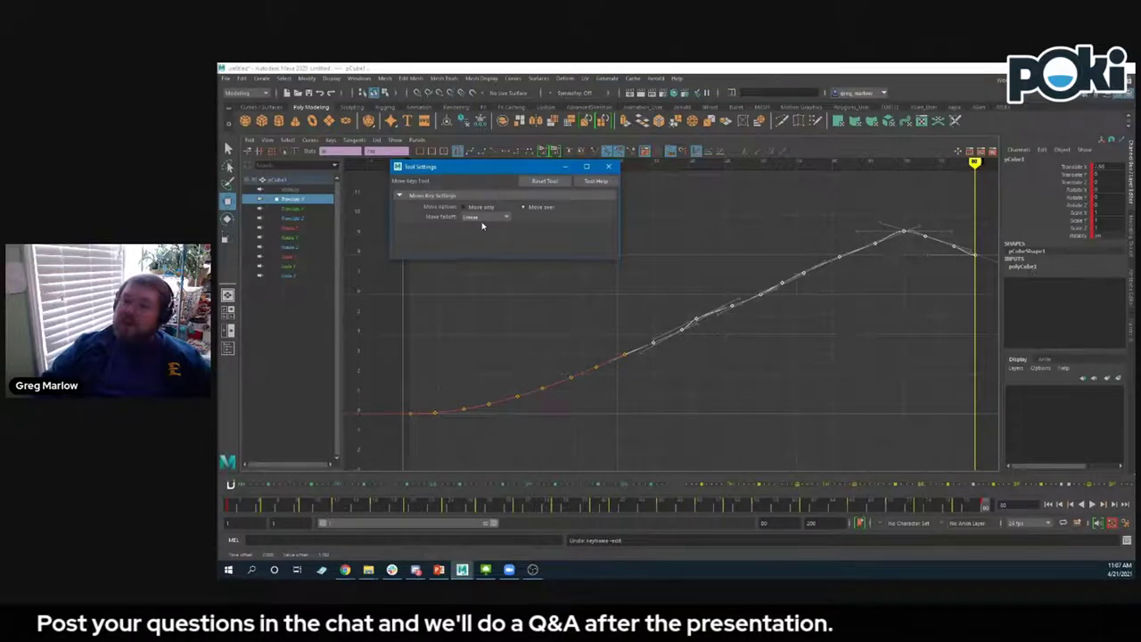
click(481, 237)
drag(776, 285, 777, 407)
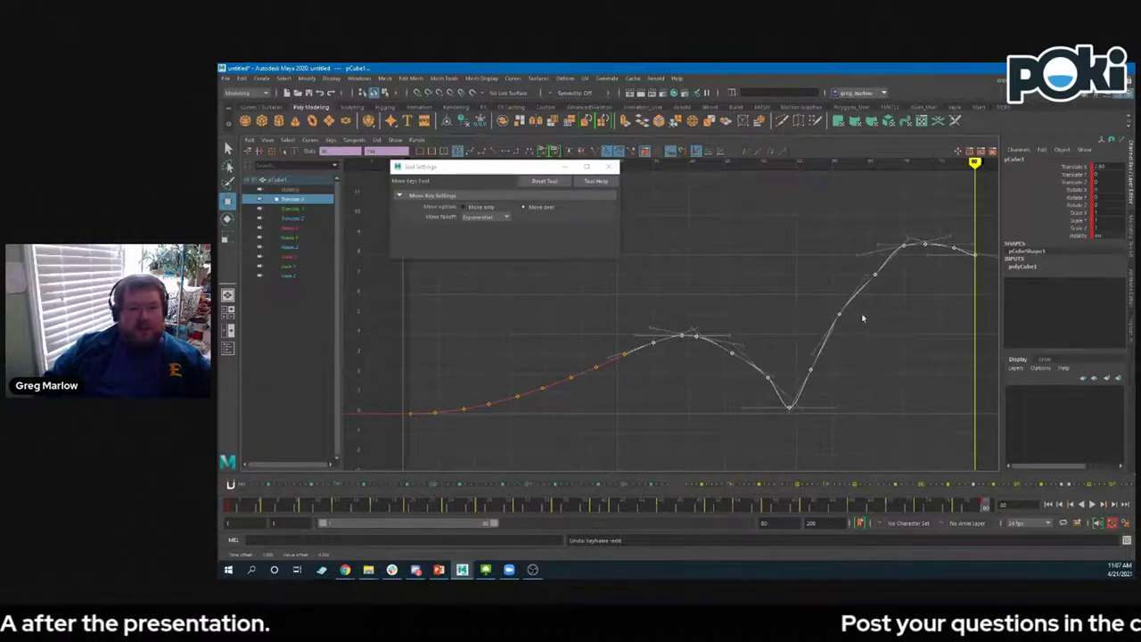
drag(873, 276, 875, 254)
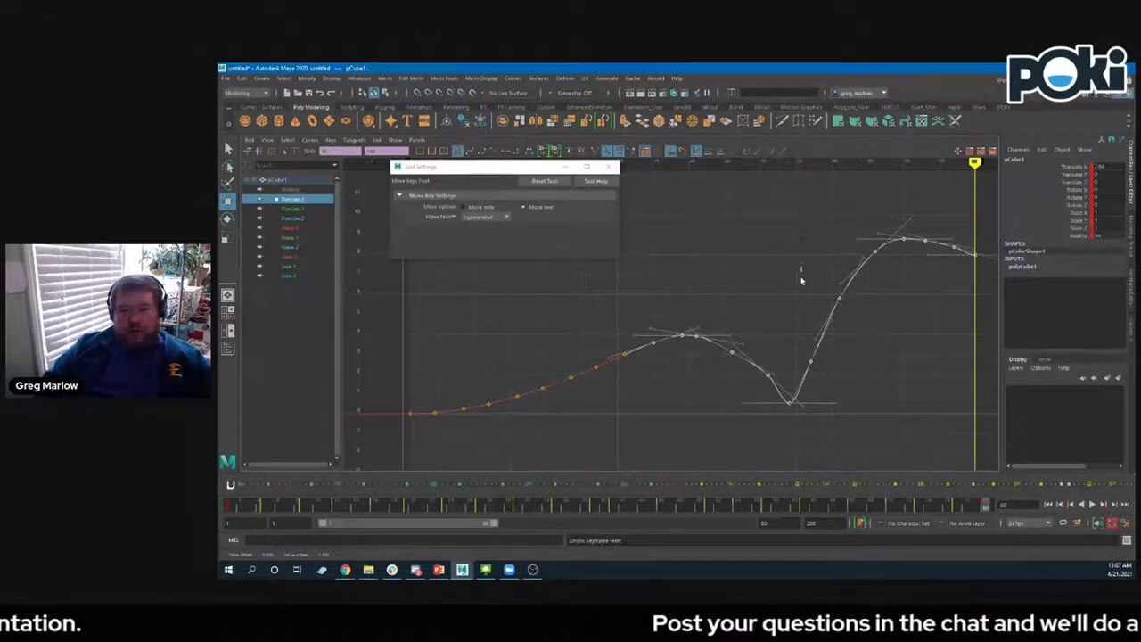
click(732, 356)
drag(712, 372, 715, 371)
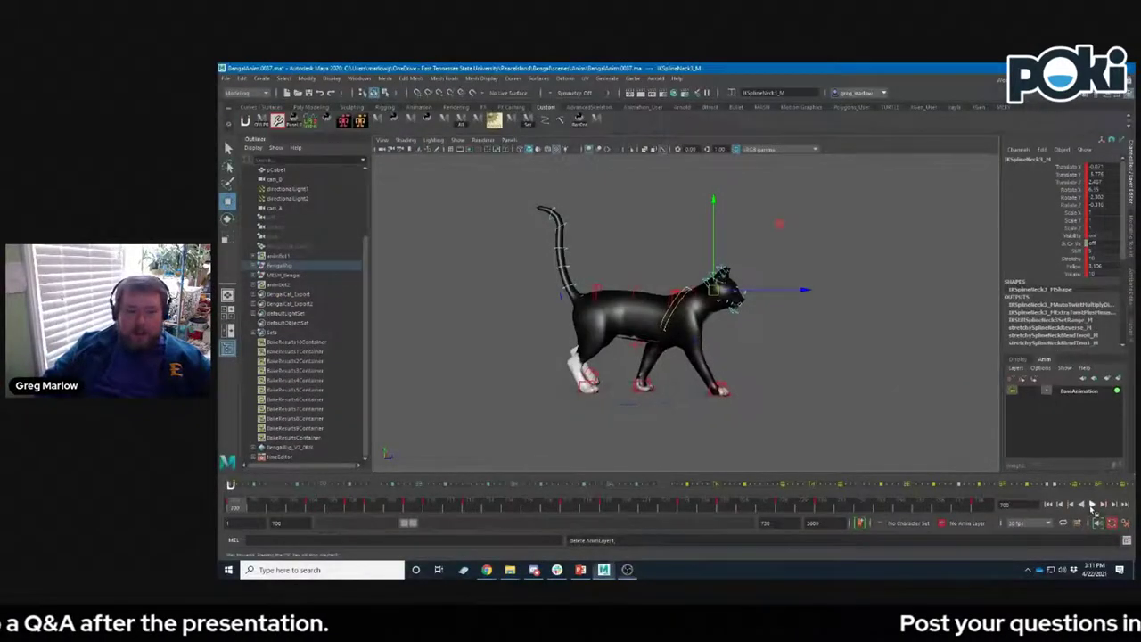
- Play the cat's walk animation and stop it
click(1092, 506)
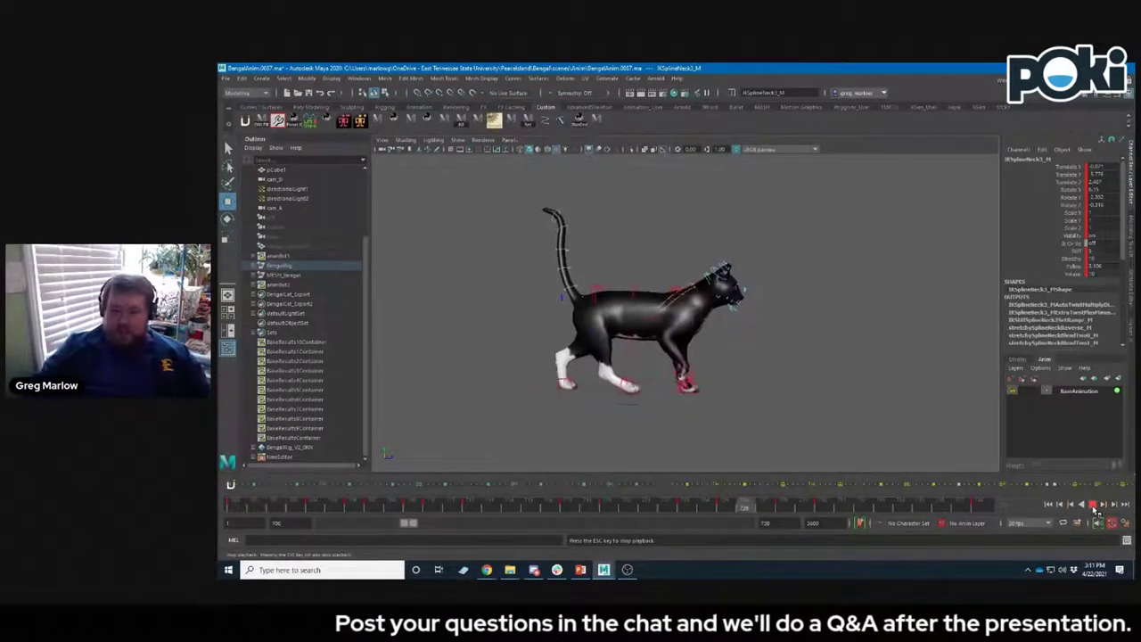
click(1092, 504)
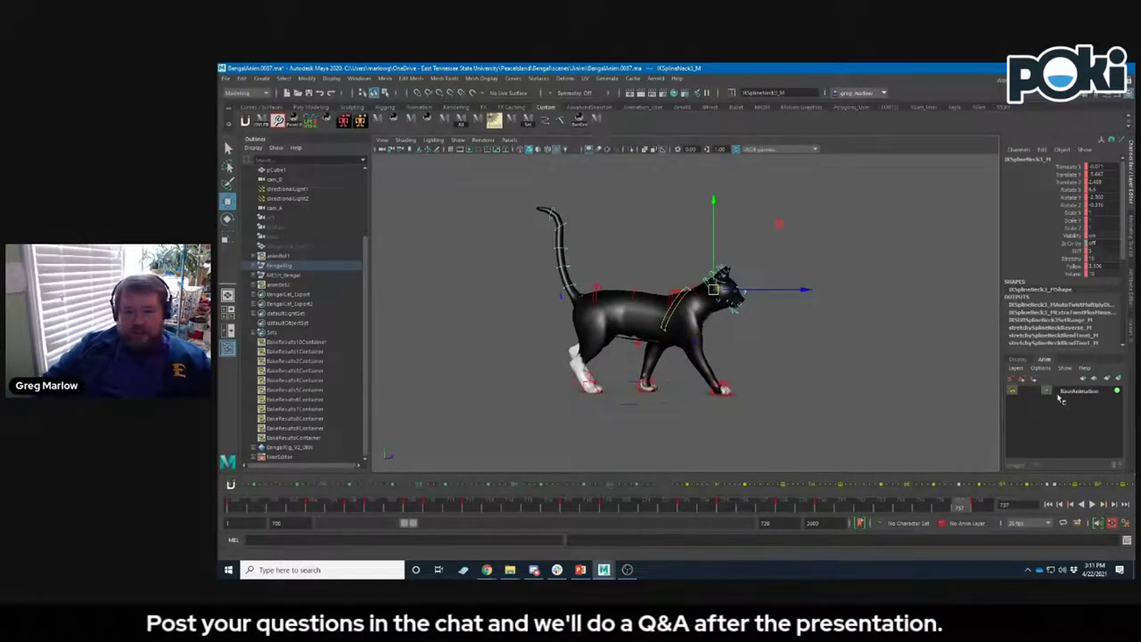
- Select the cat's hip, shoulder and neck spine controls, put them on a new animation layer, and replay the walk
click(648, 293)
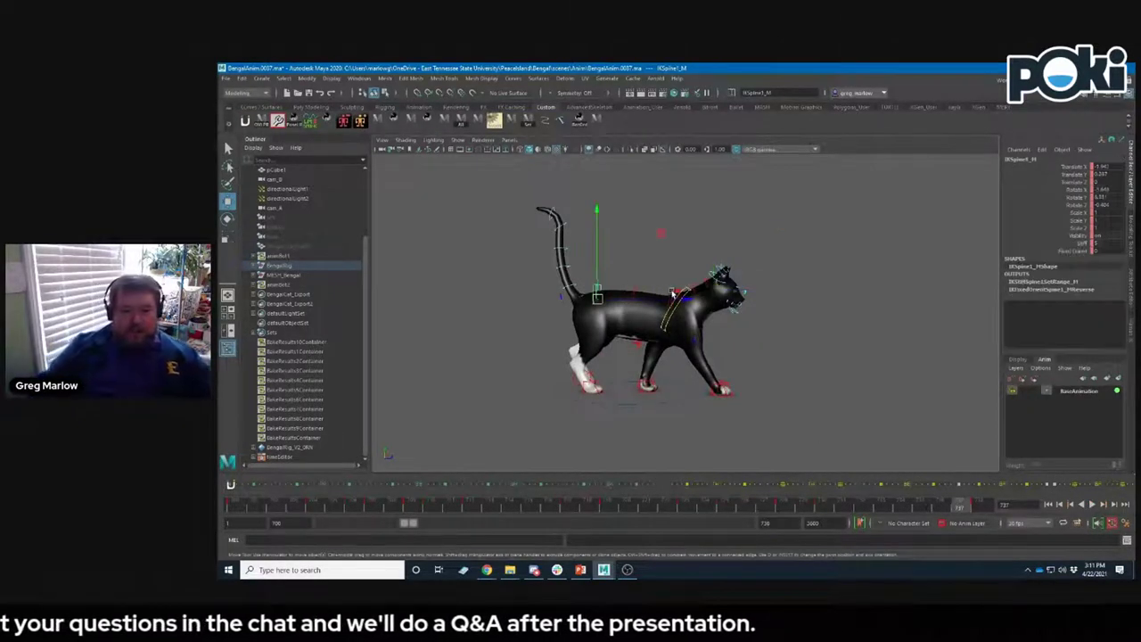
click(674, 296)
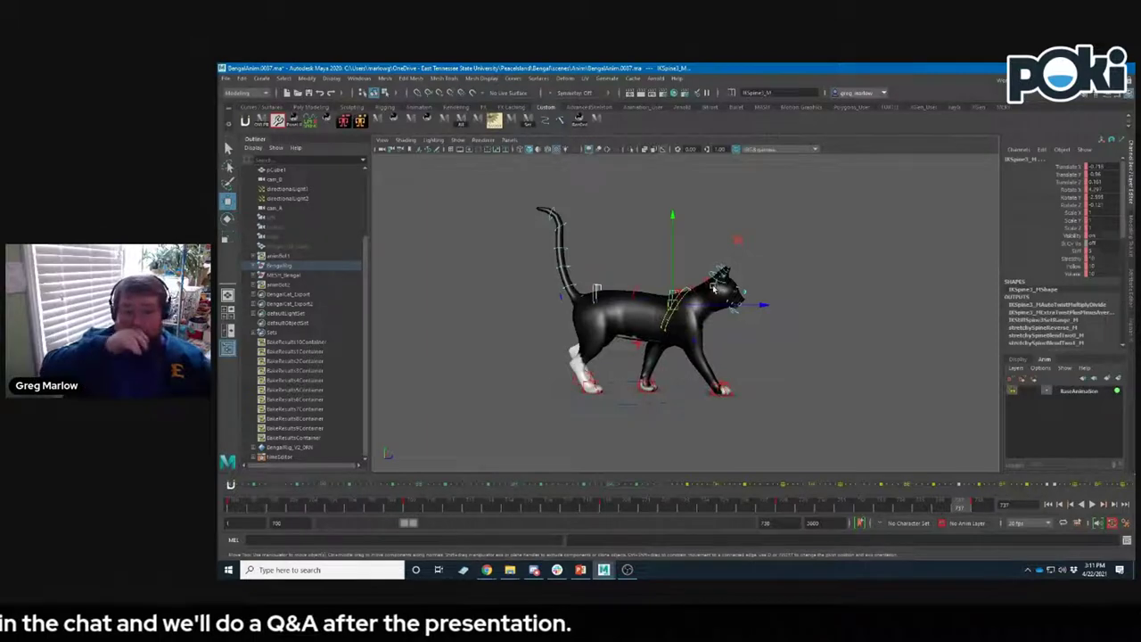
click(709, 283)
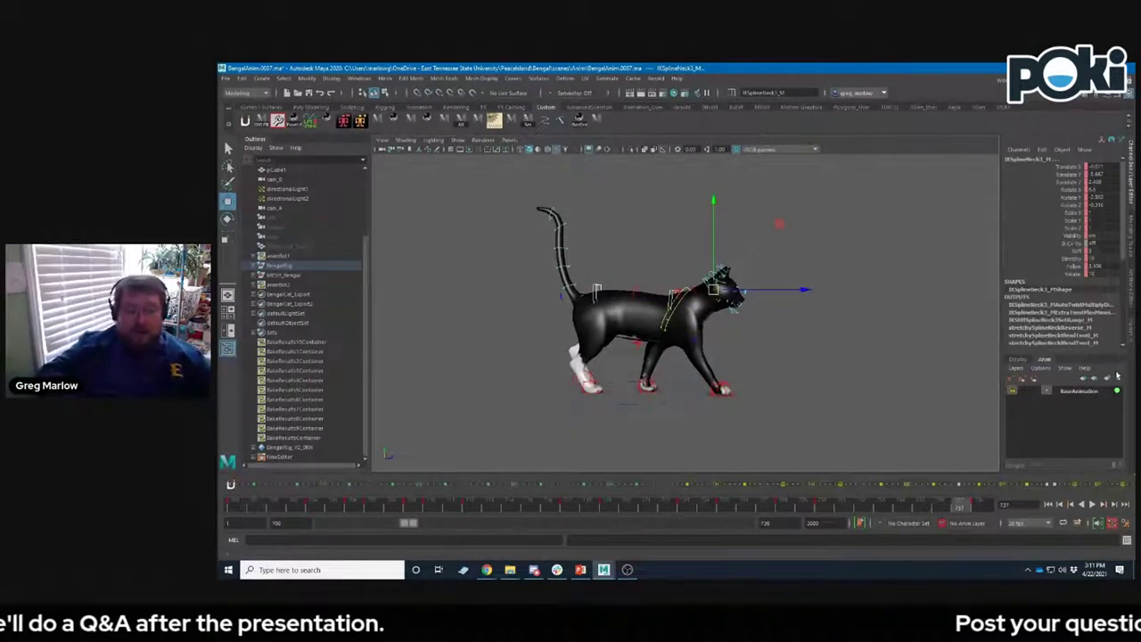
click(1119, 379)
click(1103, 500)
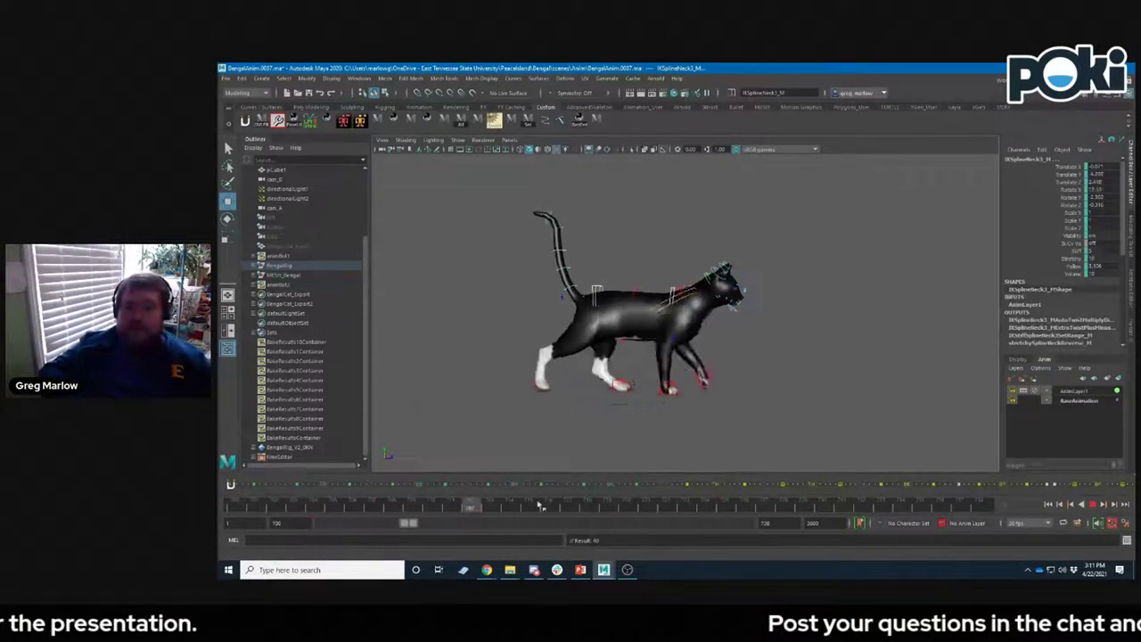
click(1103, 500)
- Lower the selected spine and neck controls on the new animation layer into a crouch and play the walk from frame 700
drag(713, 240, 714, 278)
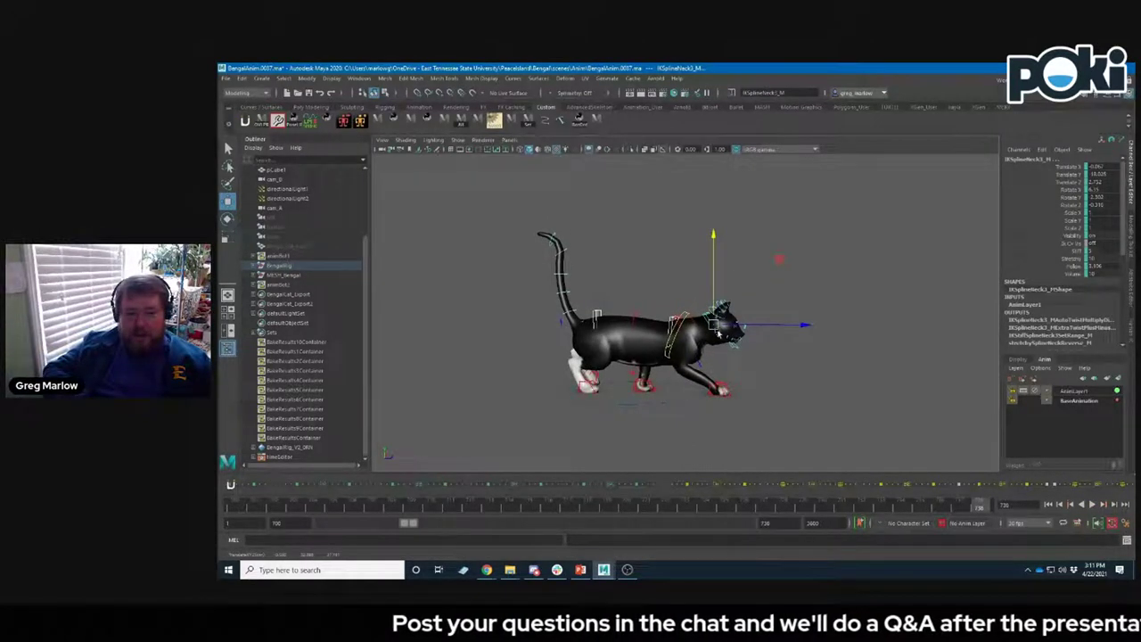
mouse_move(938, 508)
mouse_down()
mouse_move(955, 502)
mouse_move(737, 492)
mouse_move(1005, 501)
mouse_up()
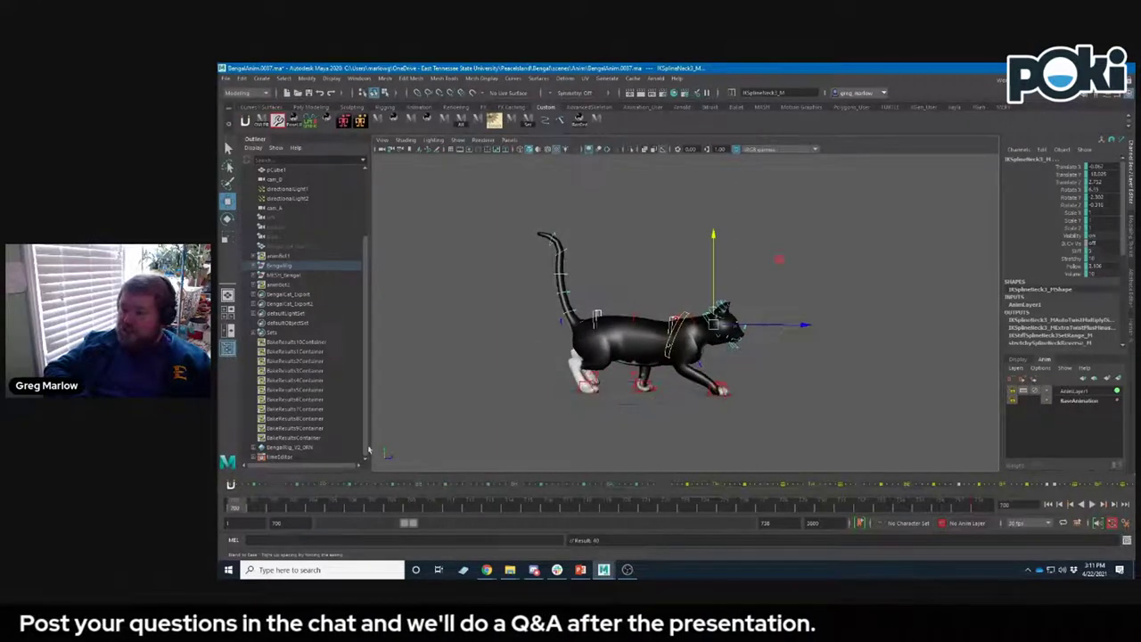
click(1094, 503)
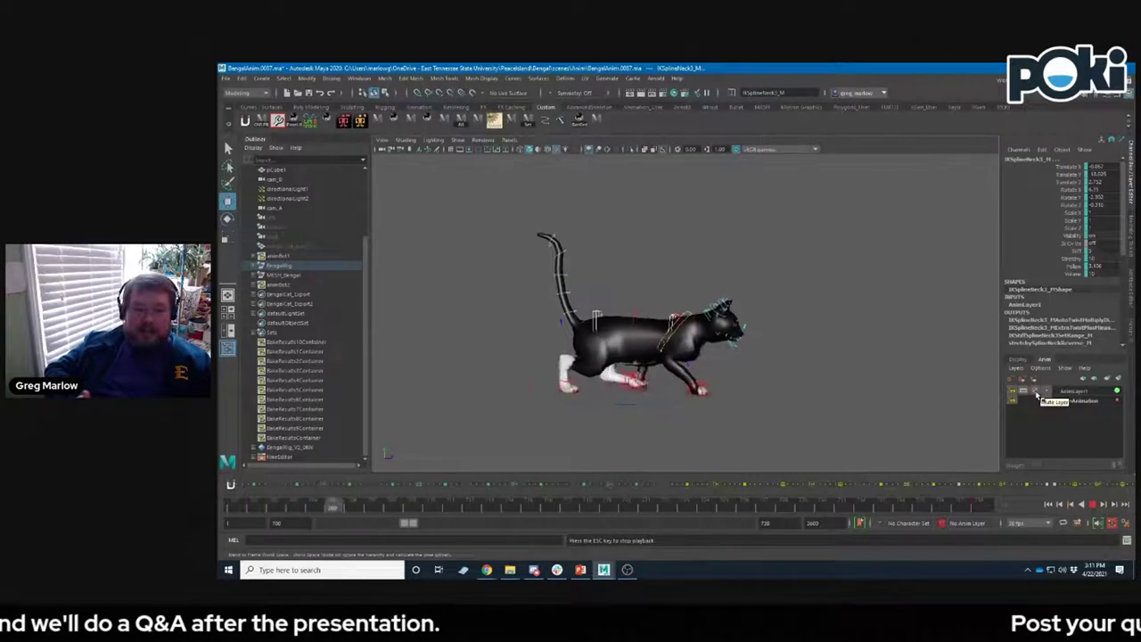
- Mute the crouch animation layer, play the walk without it, and unmute the layer to compare both versions
key(Escape)
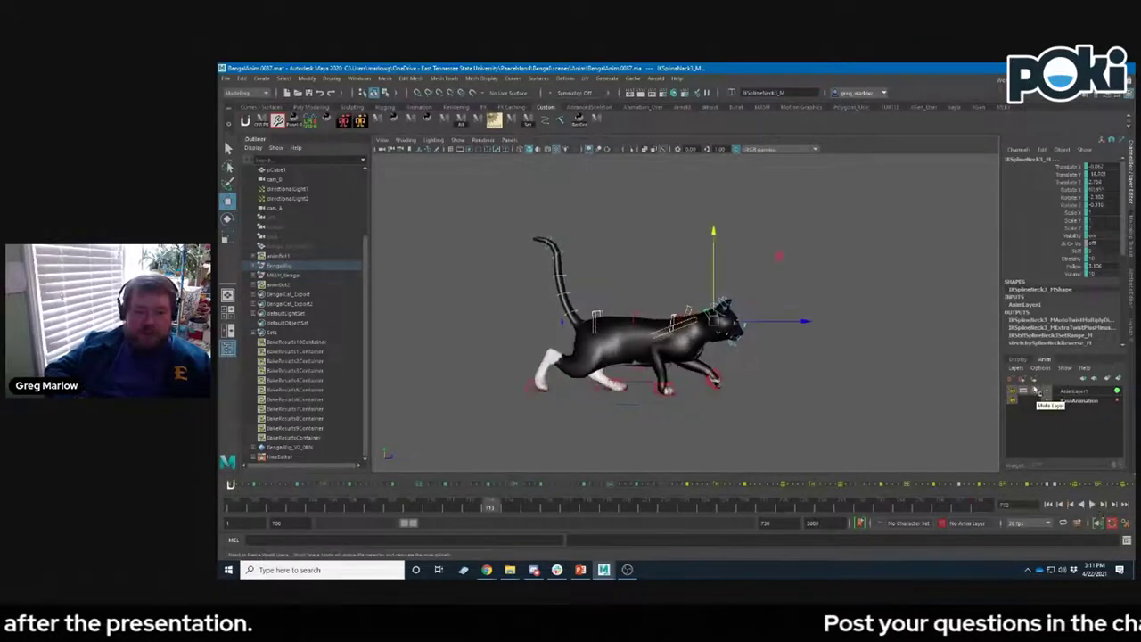
click(1037, 393)
key(alt+v)
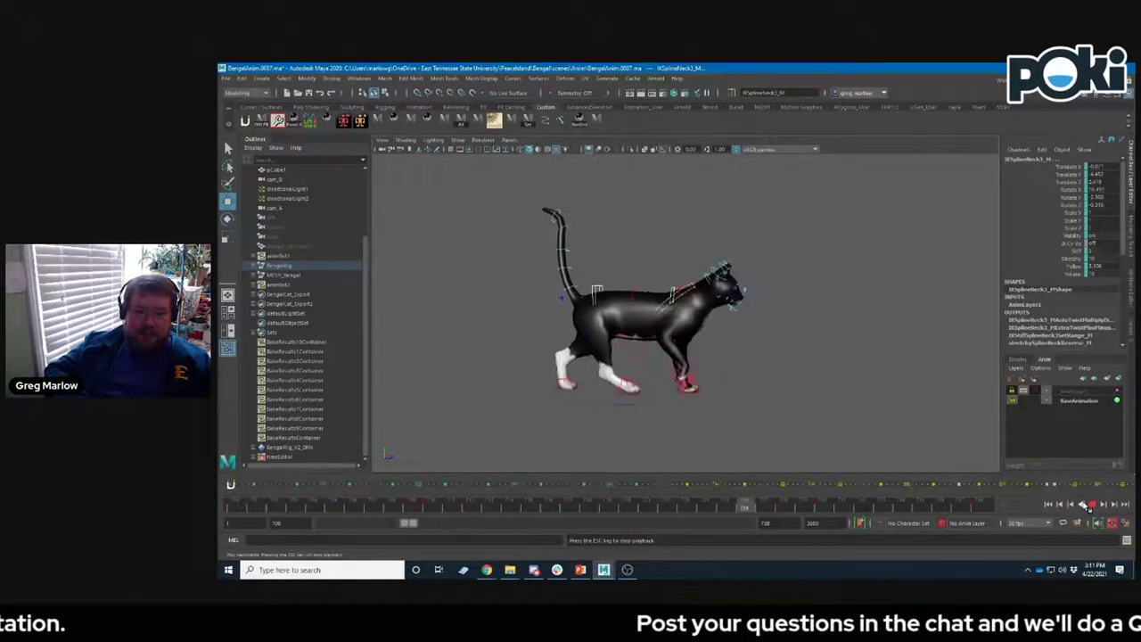
click(1037, 392)
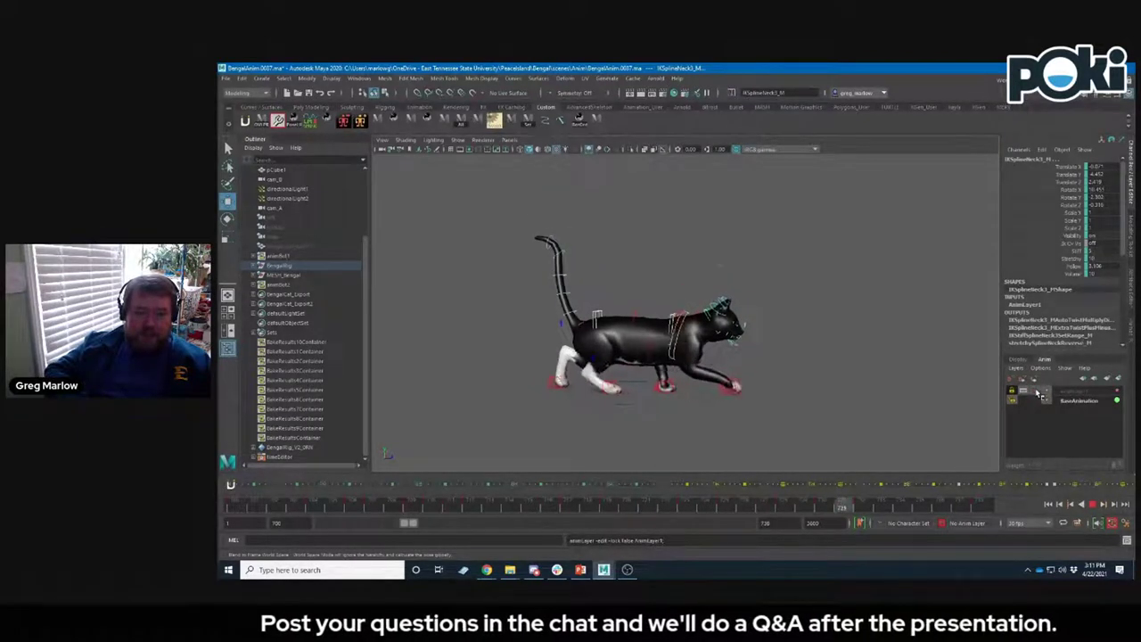
key(Escape)
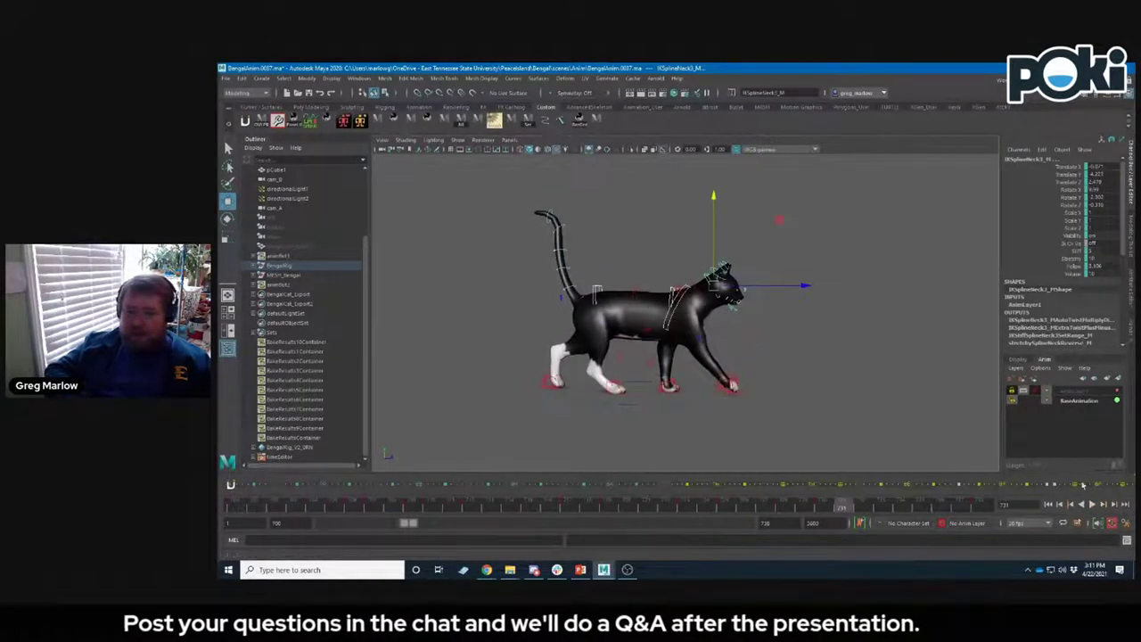
click(1037, 392)
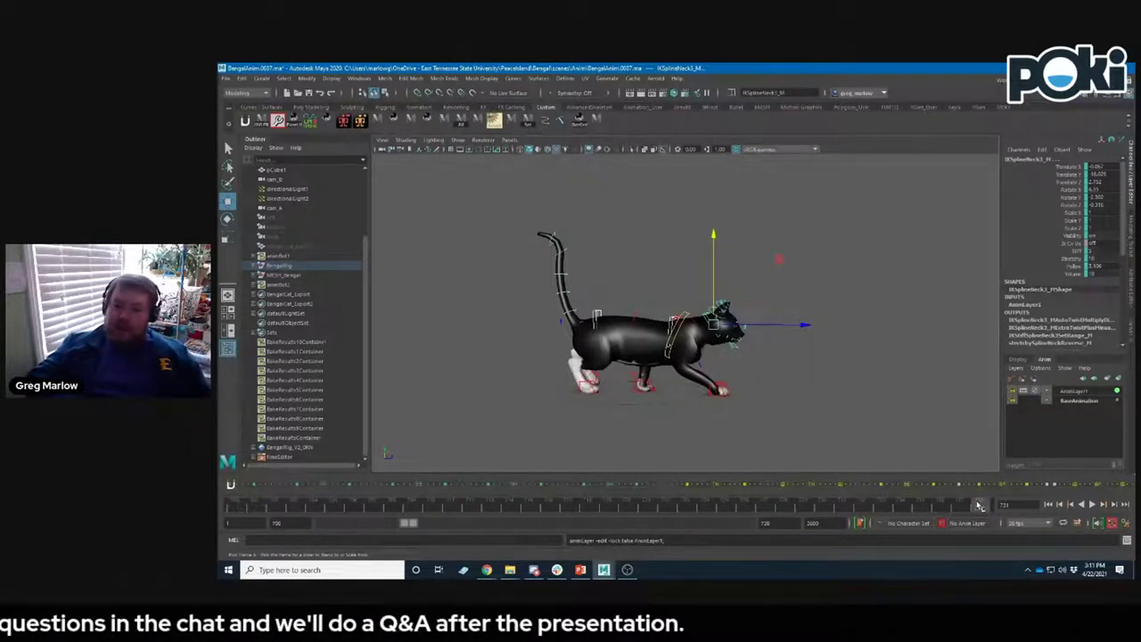
- Raise the spine and neck controls to the standing pose at frame 700 on the animation layer and play the transition into the crouch
key(alt+v)
key(Escape)
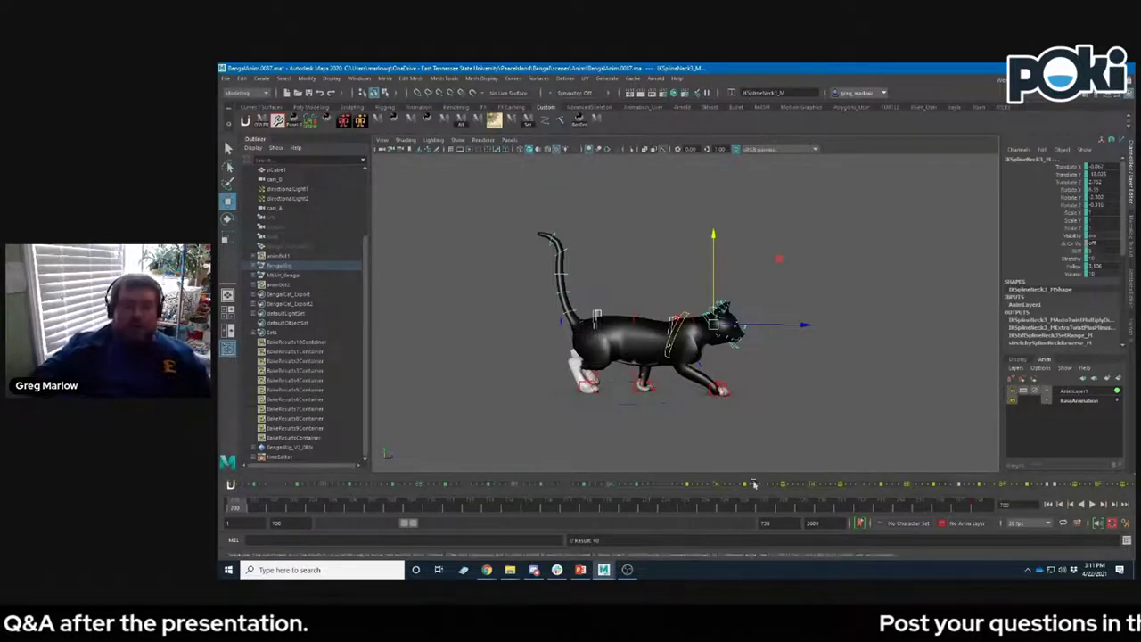
key(alt+v)
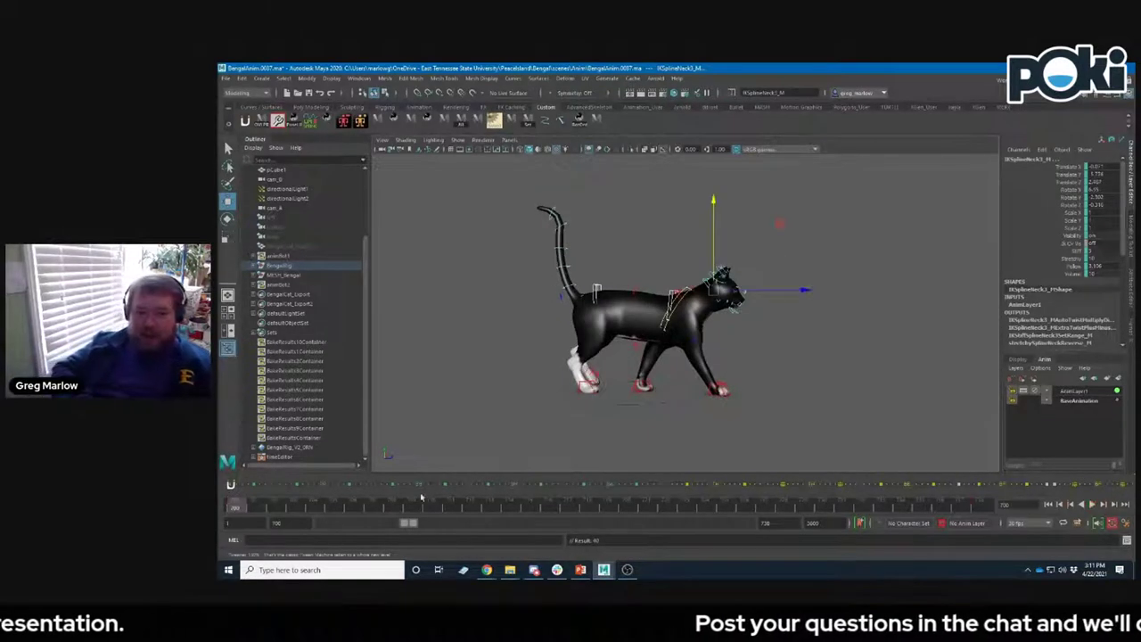
click(1094, 505)
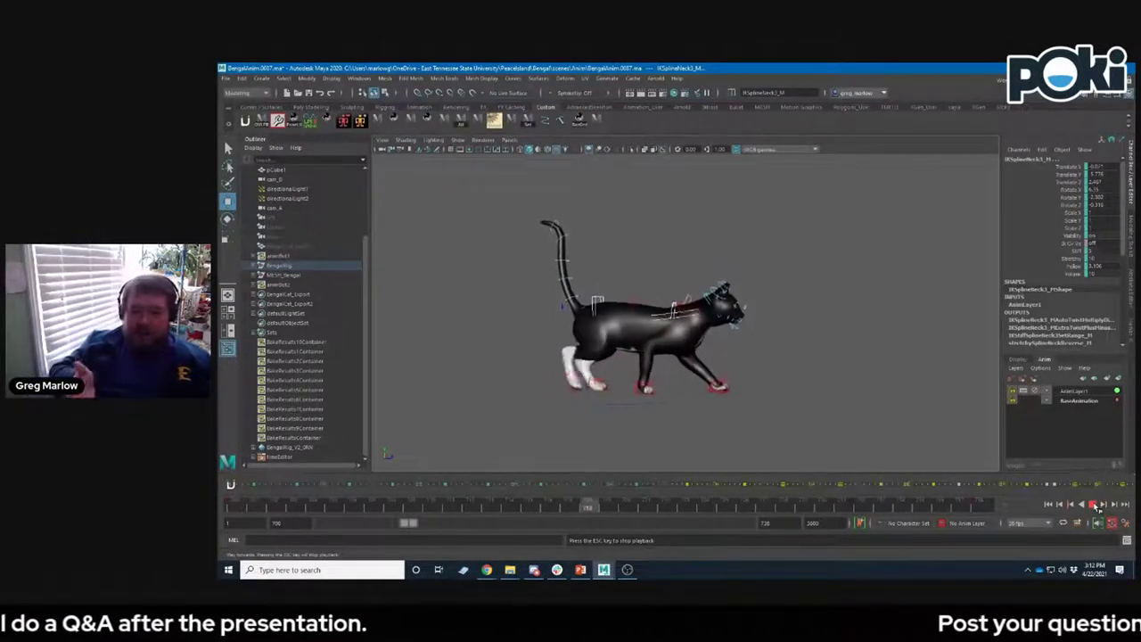
click(1094, 505)
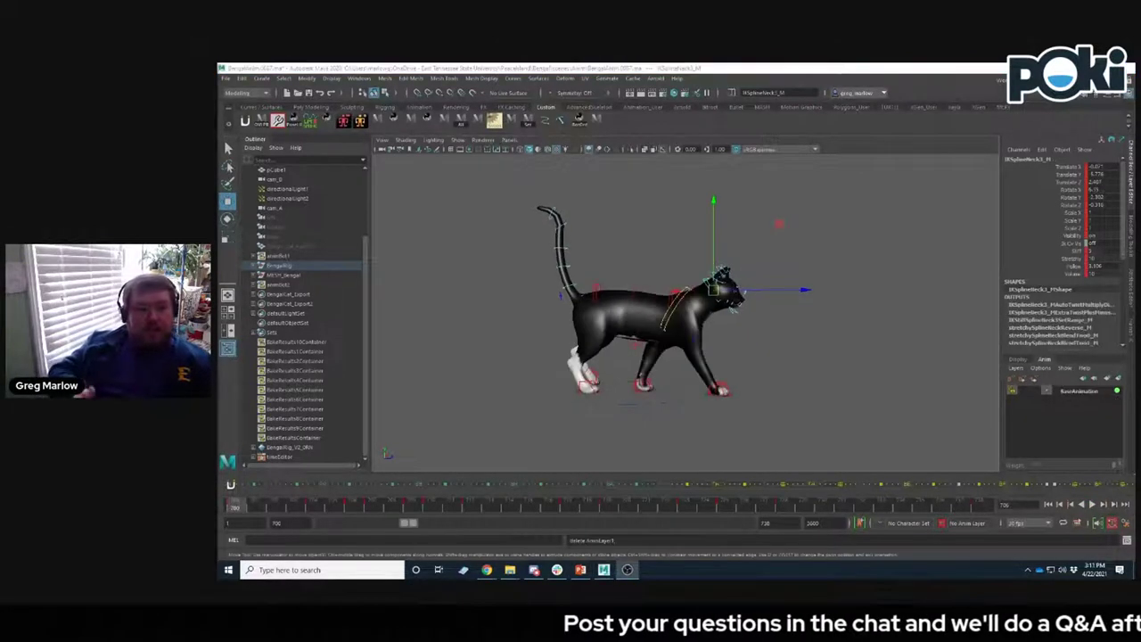
- Delete AnimLayer1 and play the cat's base walk animation
click(1093, 505)
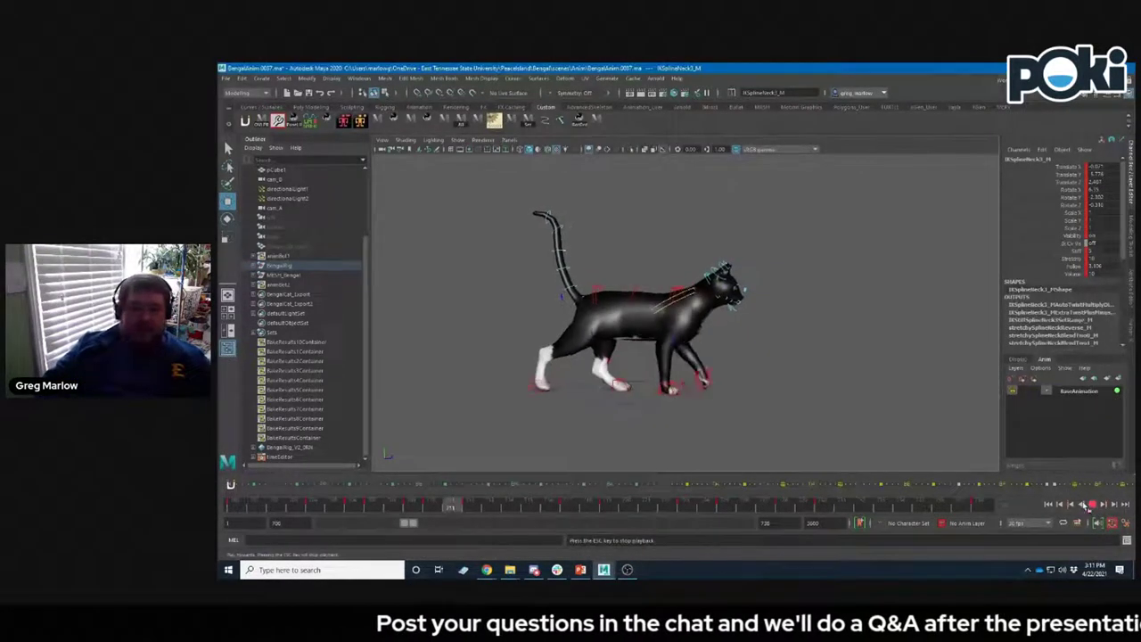